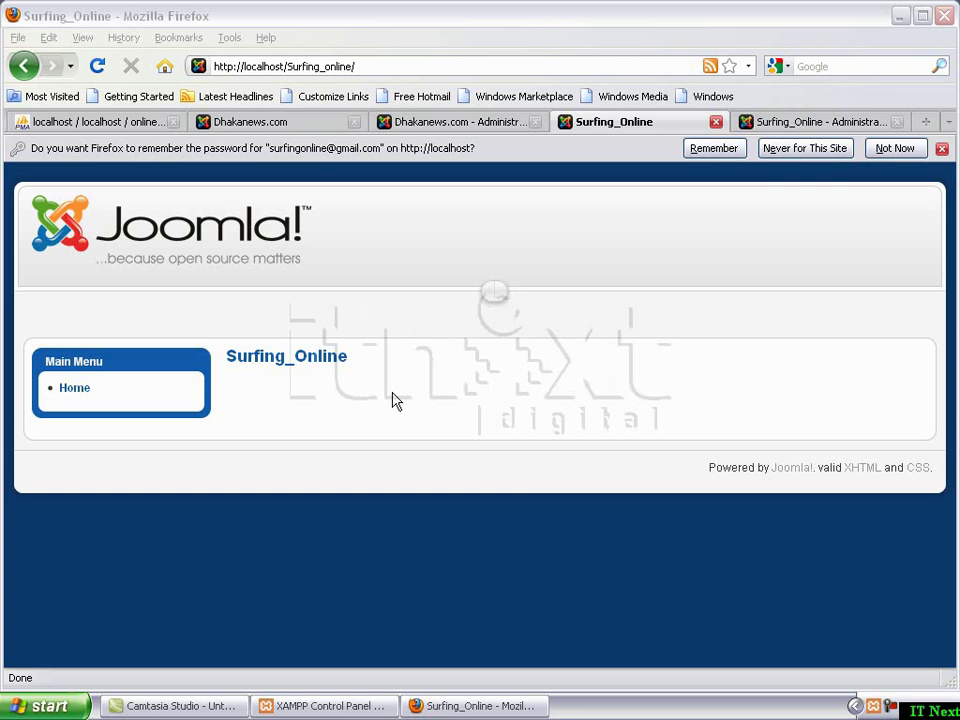
- Try to install the template package digitaleye_beauty_tem.zip through the site administration's Extension Manager and read the resulting message
left_click(779, 128)
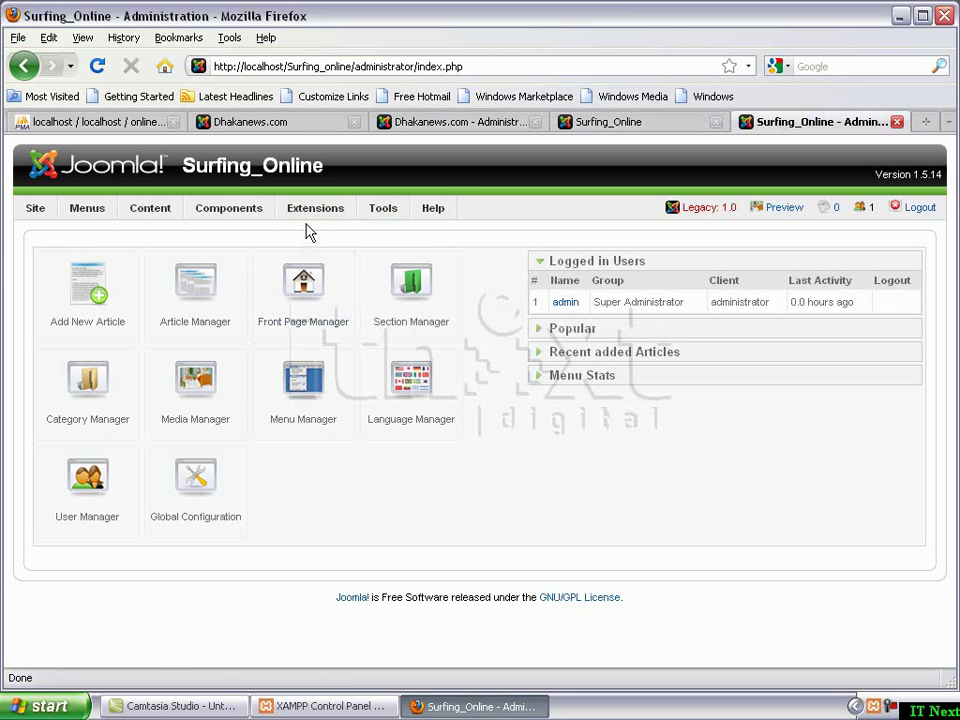
mouse_move(315, 214)
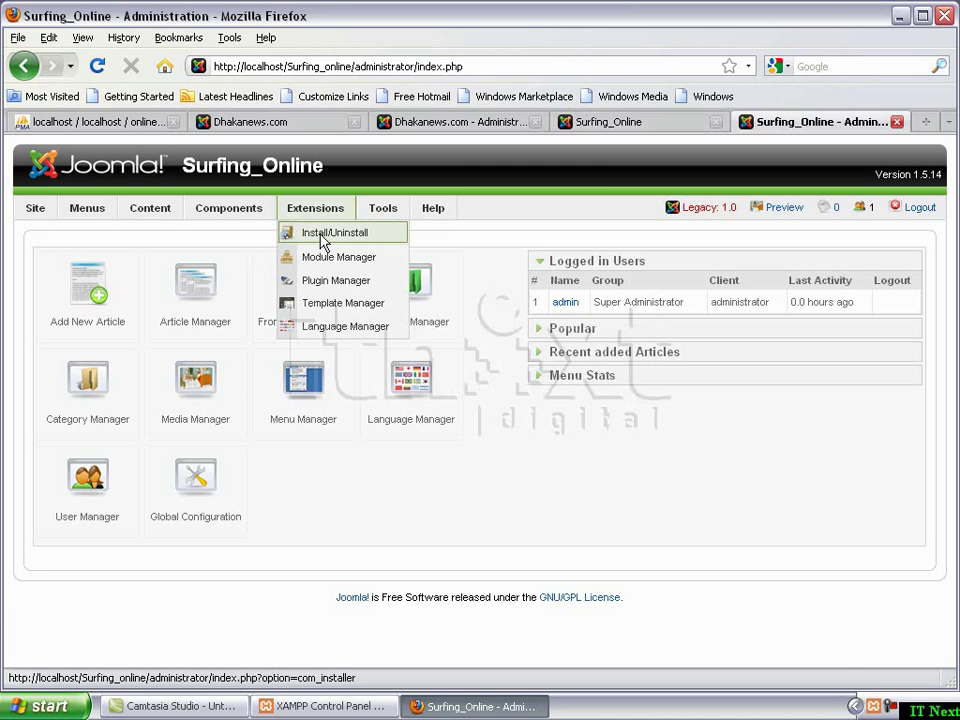
left_click(323, 236)
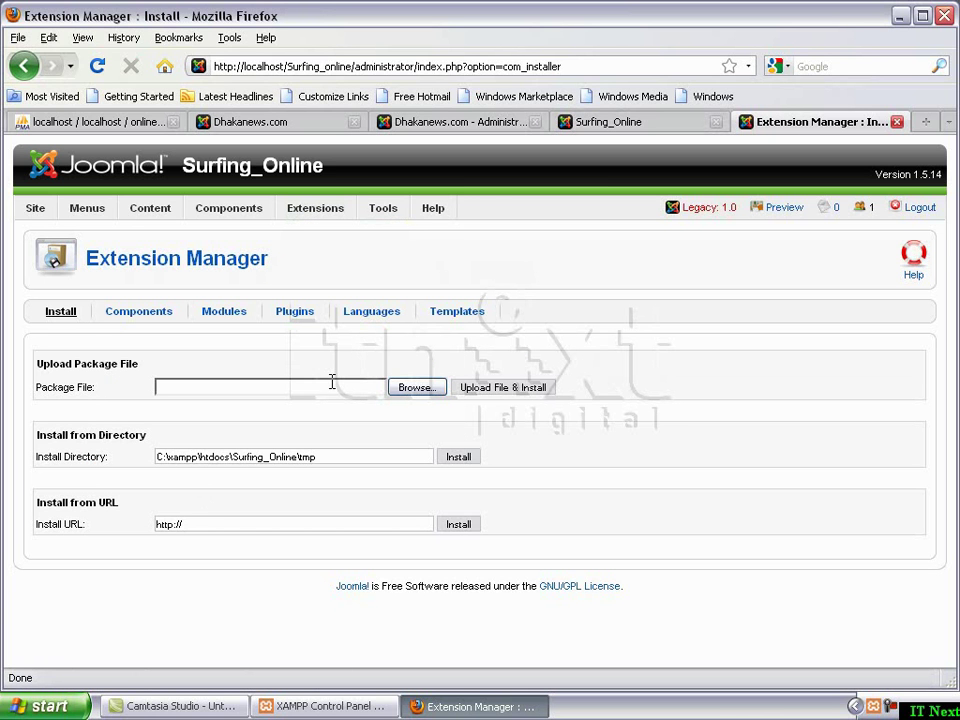
left_click(424, 391)
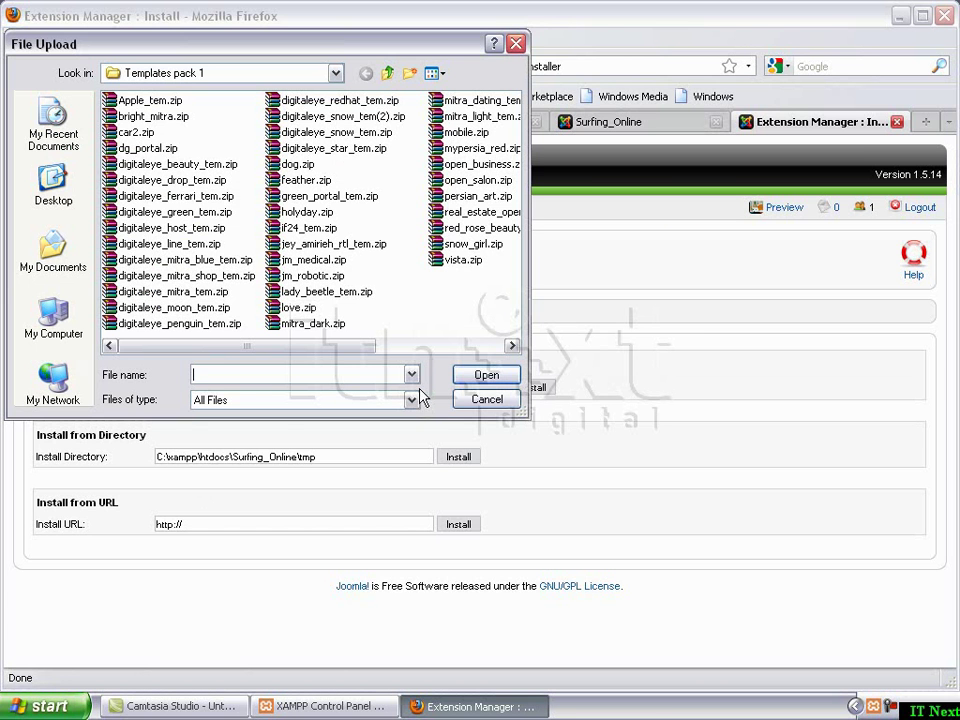
left_click(150, 164)
left_click(484, 379)
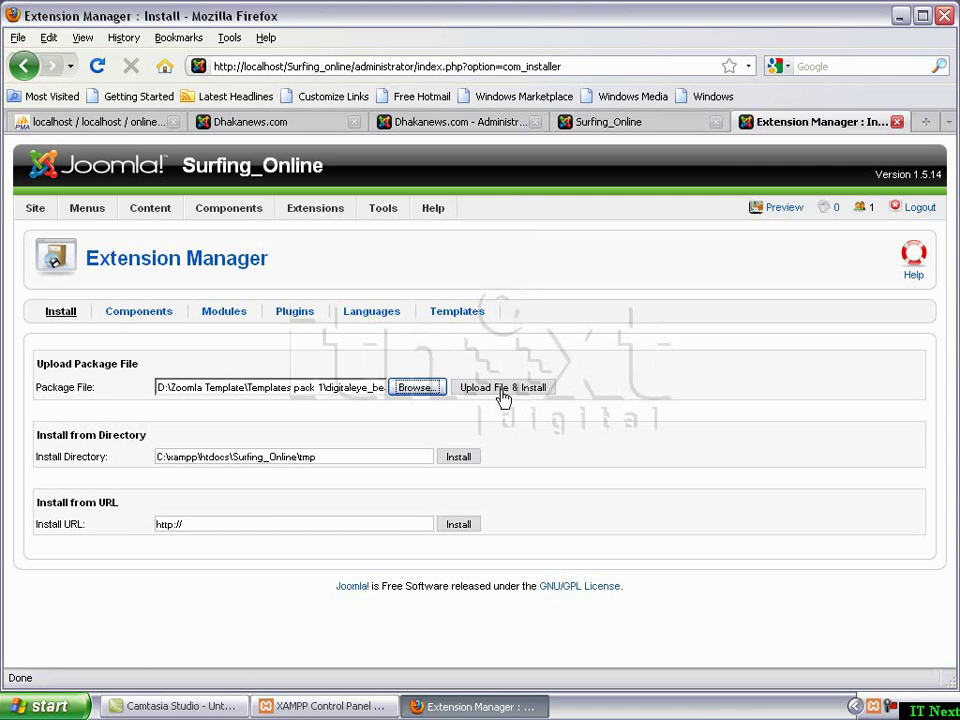
left_click(503, 393)
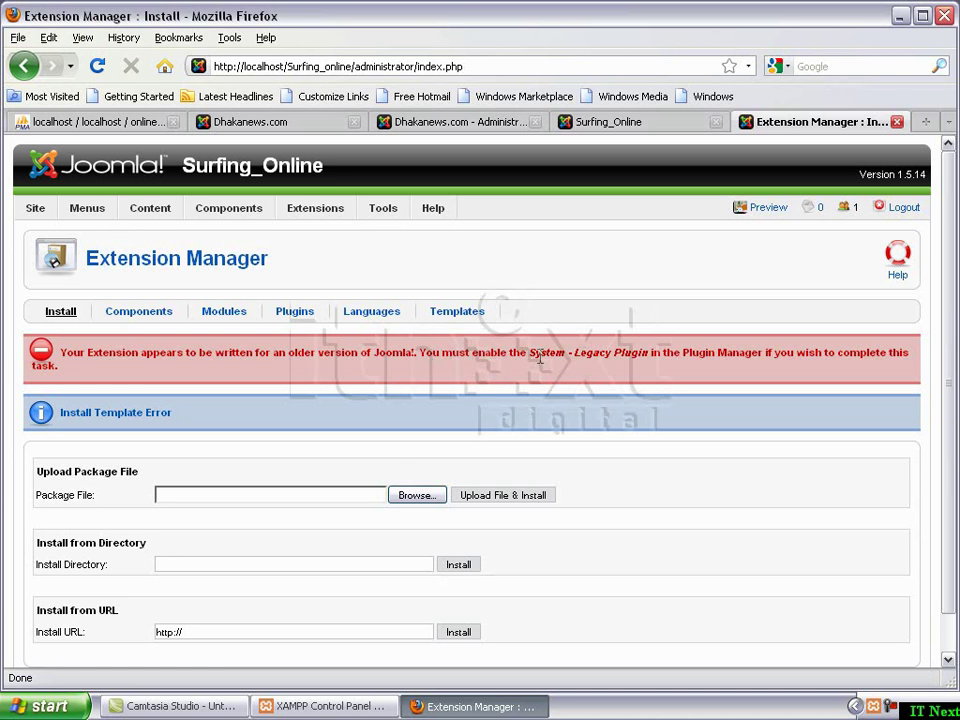
left_click_drag(525, 350, 645, 388)
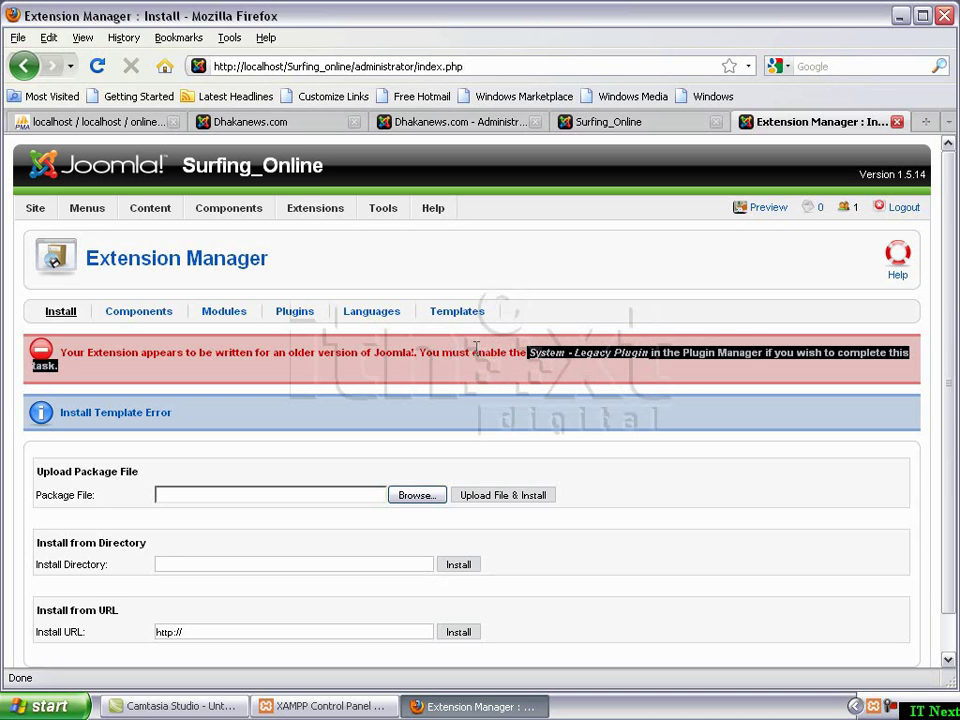
left_click_drag(471, 352, 527, 352)
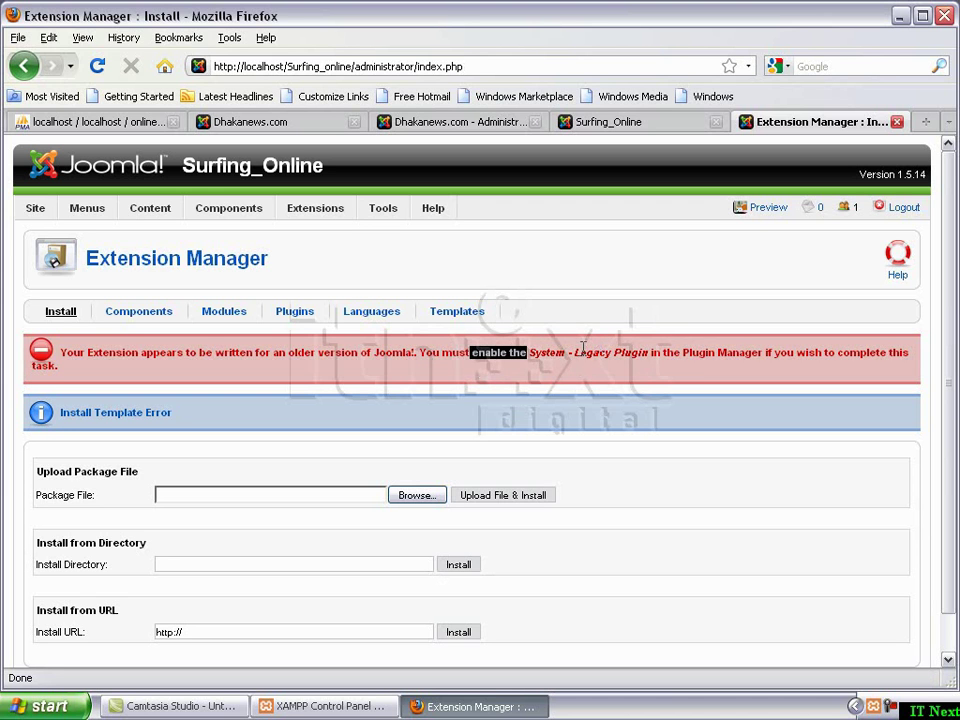
- Filter the Plugin Manager by the system type and enable the System - Legacy plugin
mouse_move(325, 210)
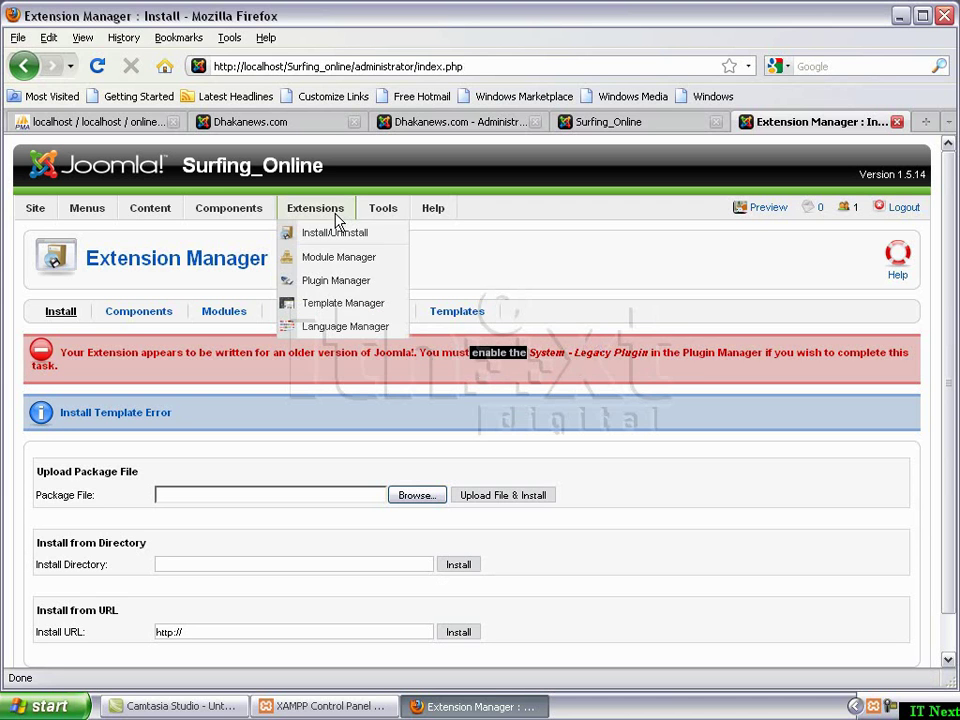
left_click(334, 284)
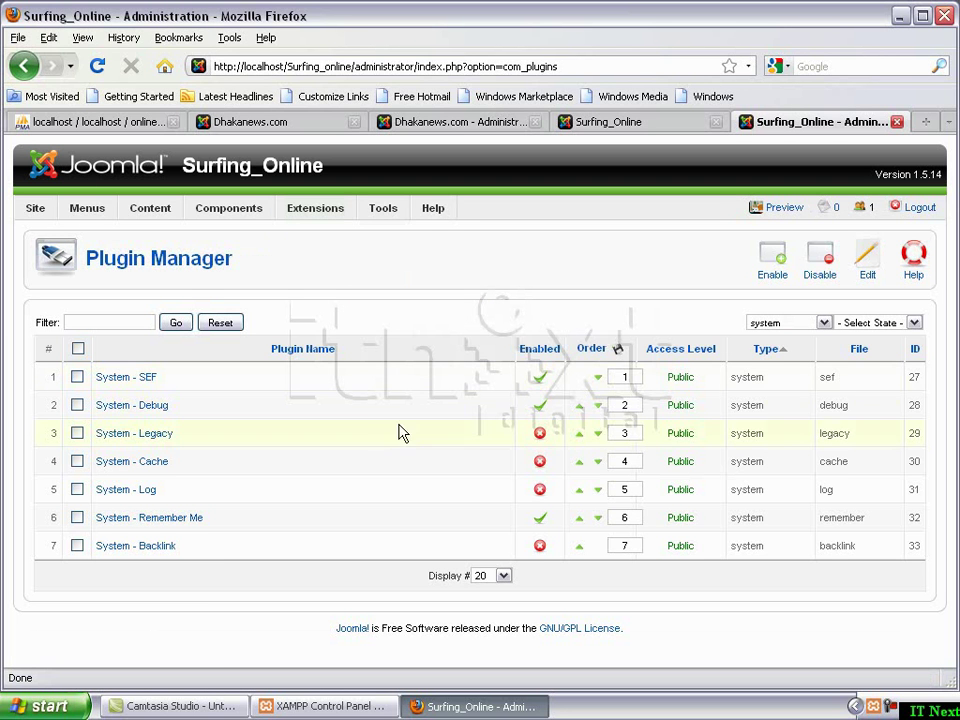
left_click(822, 324)
left_click(791, 411)
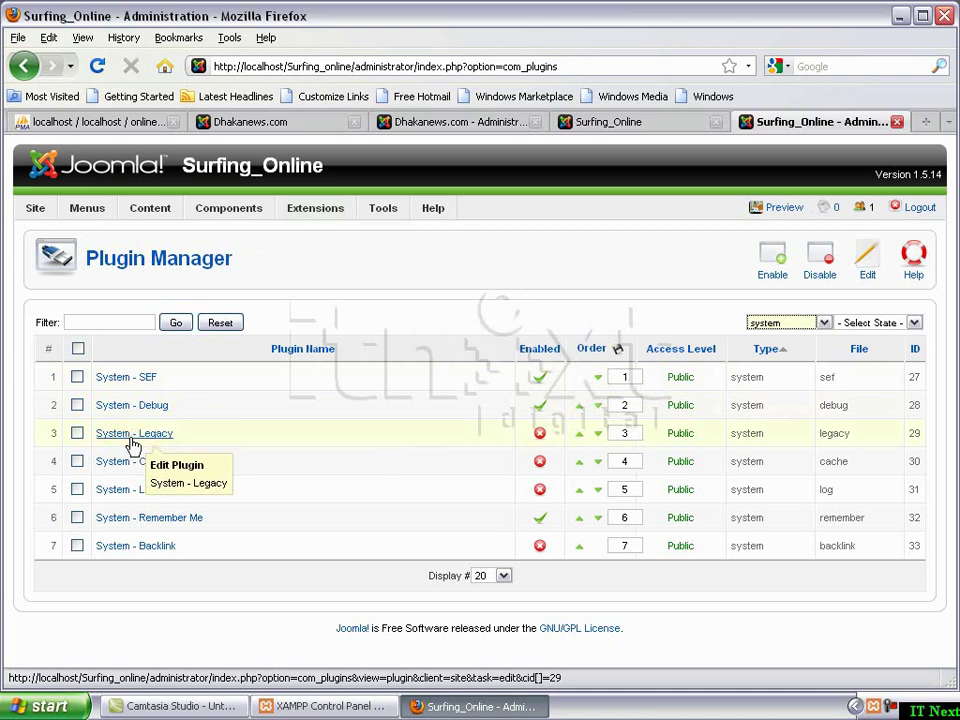
left_click(540, 437)
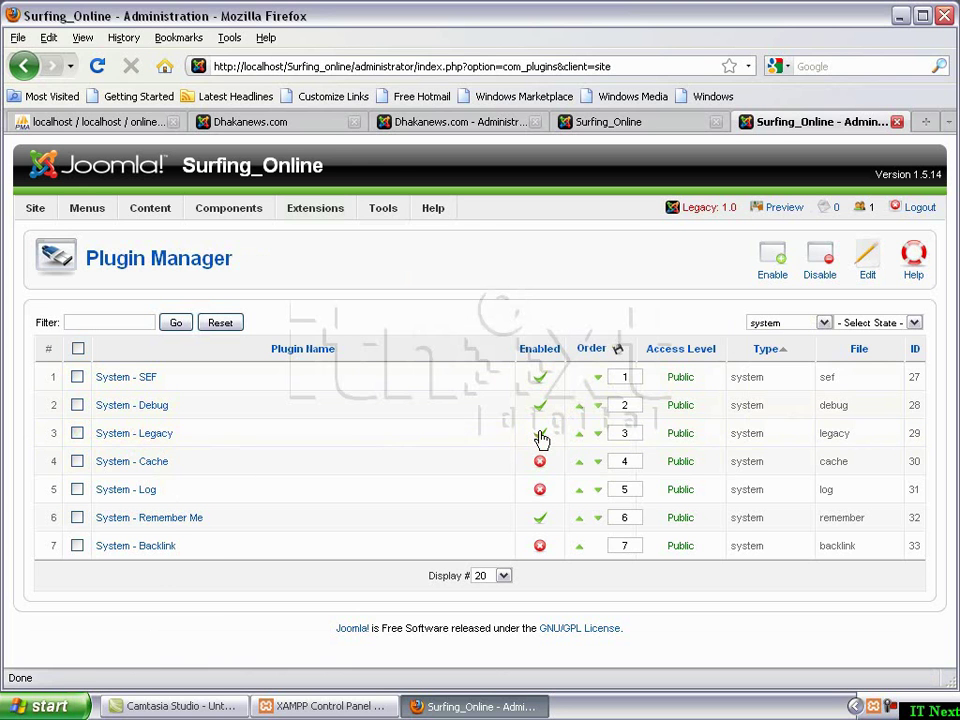
- Upload and install the template package digitaleye_beauty_tem.zip from the Templates pack 1 folder in the Extension Manager
mouse_move(336, 206)
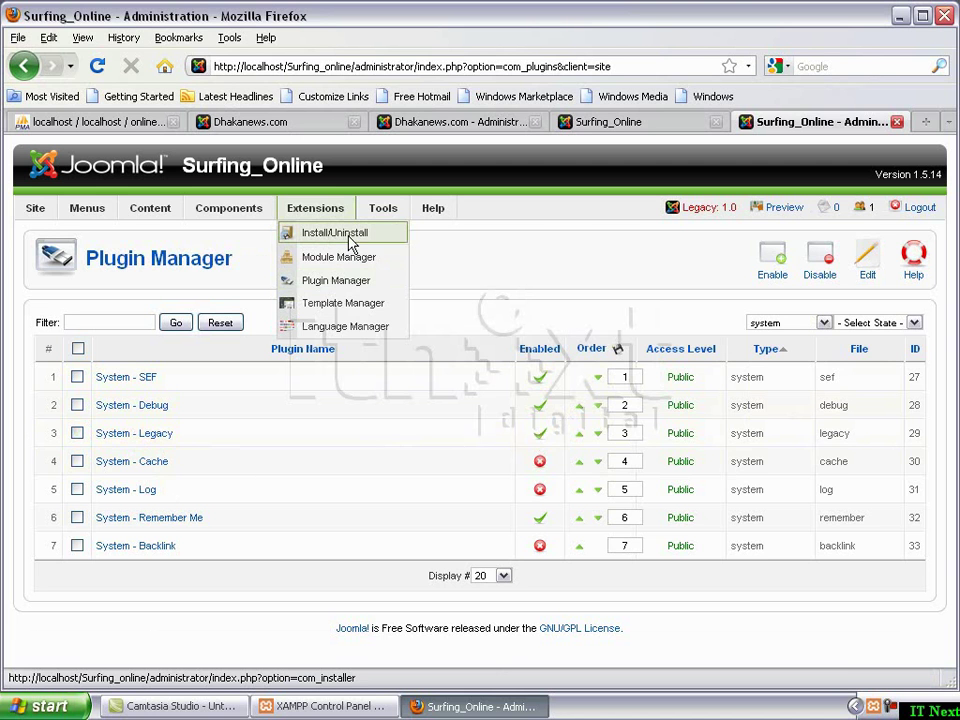
left_click(349, 243)
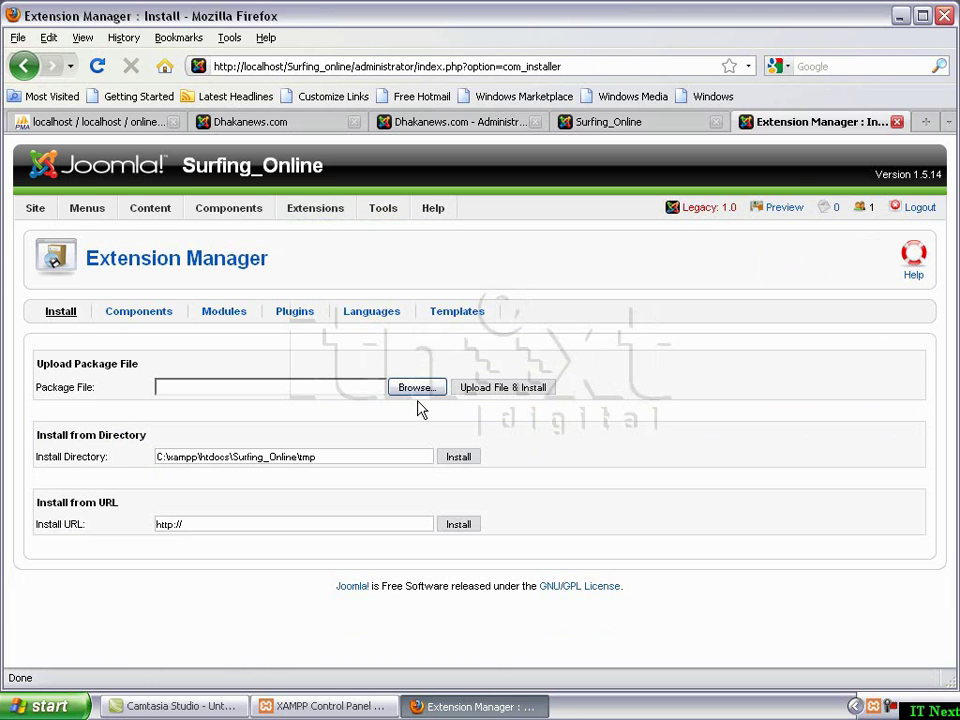
left_click(415, 388)
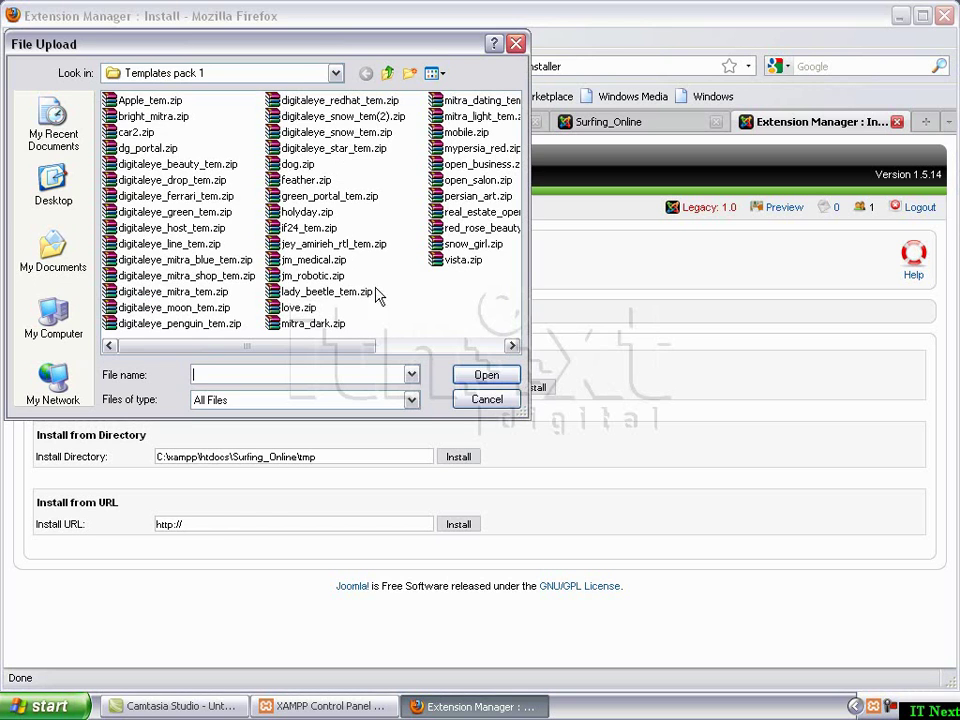
left_click(178, 164)
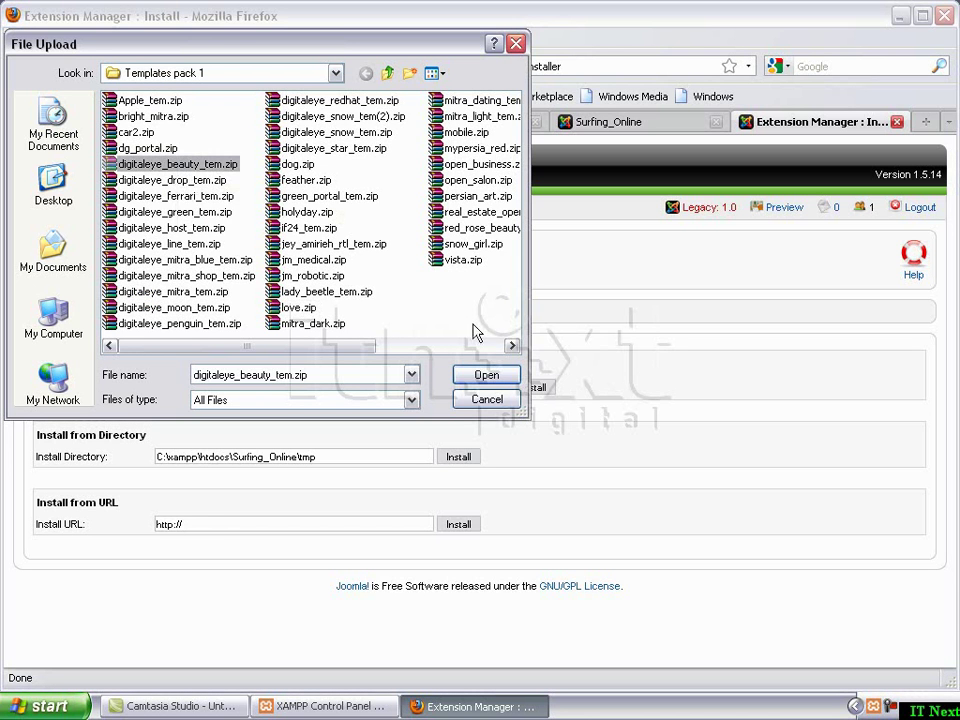
left_click(478, 375)
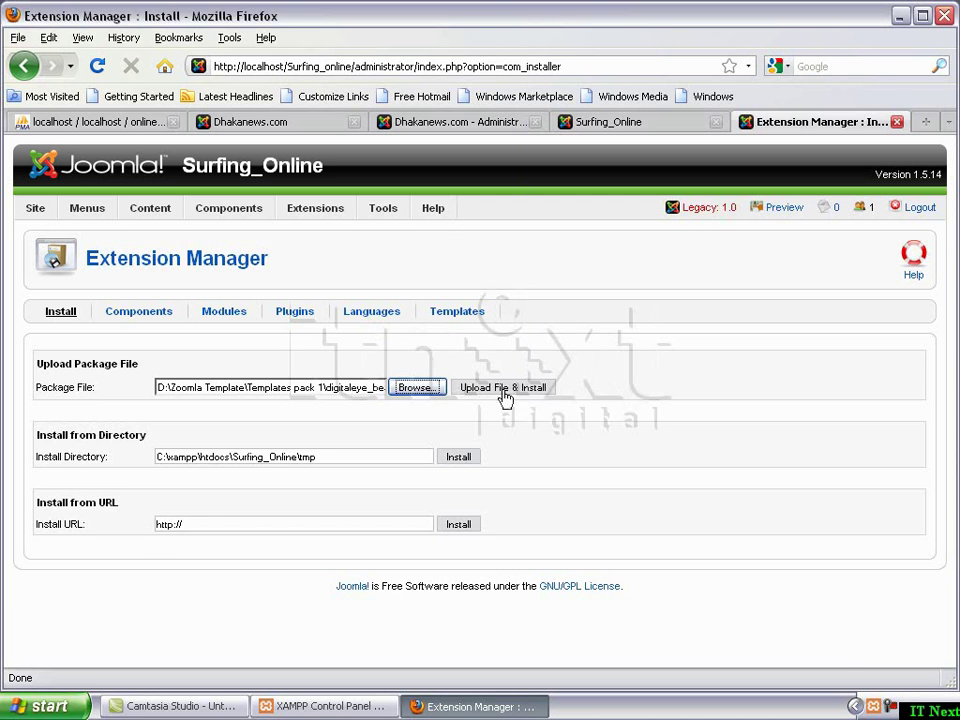
left_click(502, 390)
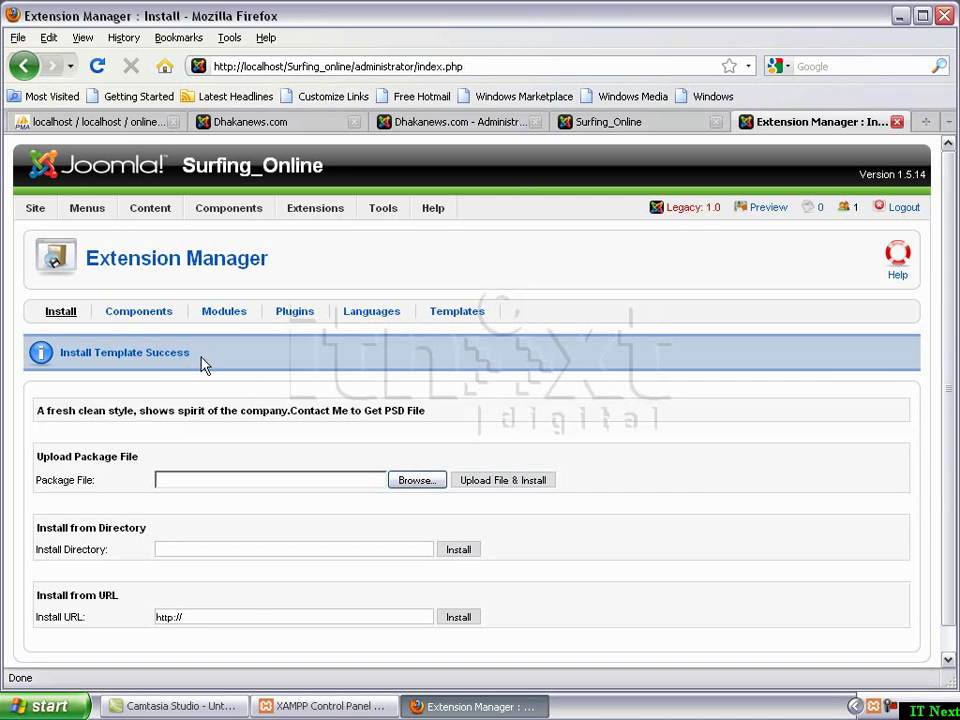
left_click_drag(192, 356, 58, 364)
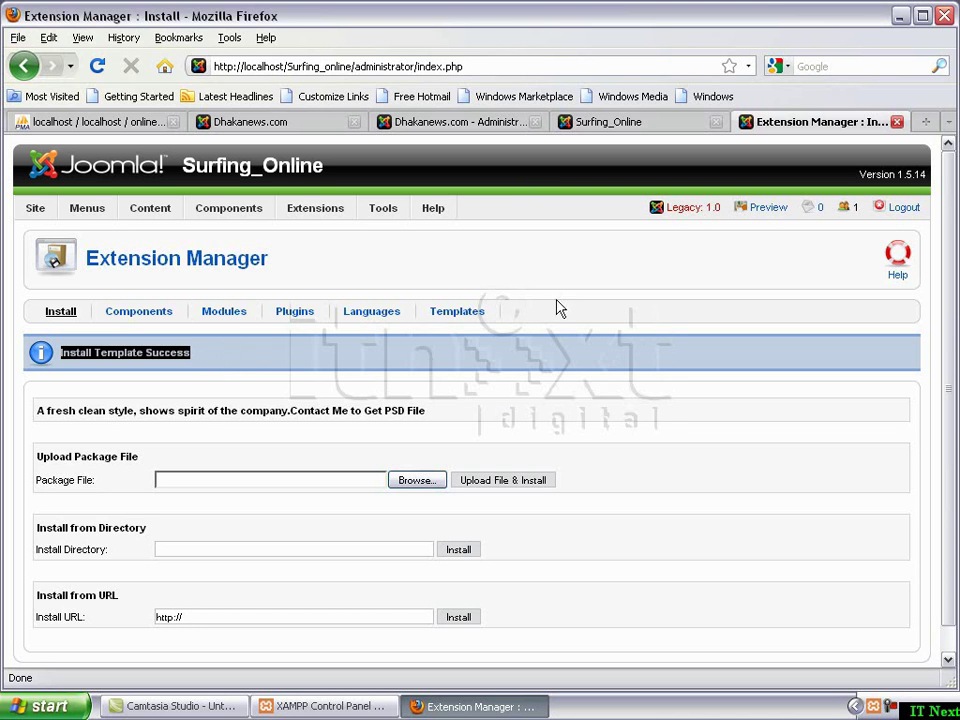
- Make digitaleye_drop the default site template in the Template Manager
mouse_move(320, 218)
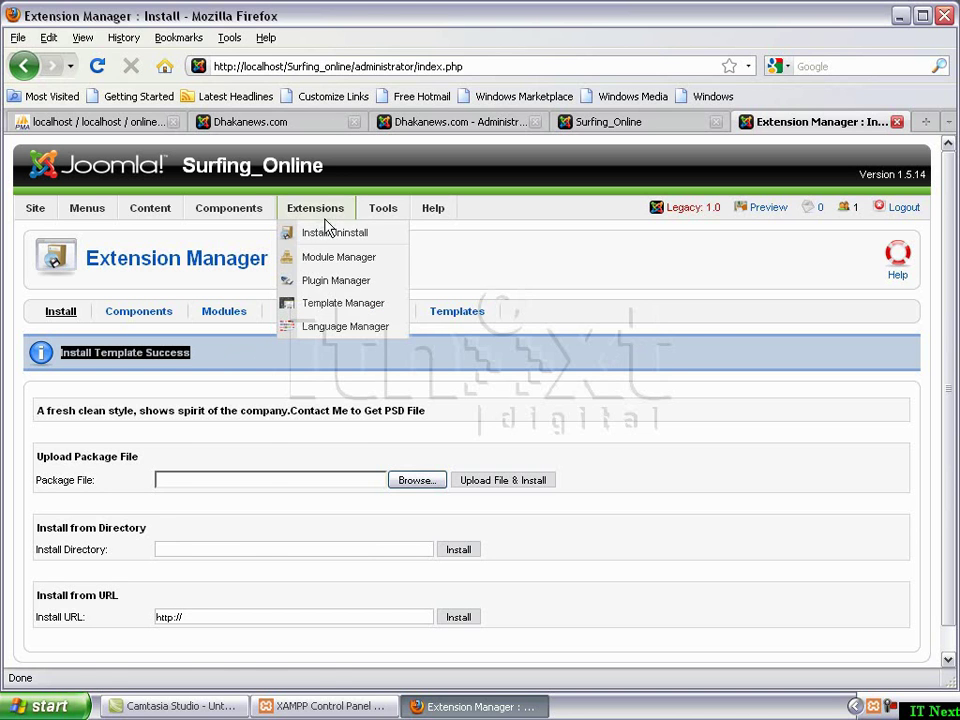
left_click(343, 306)
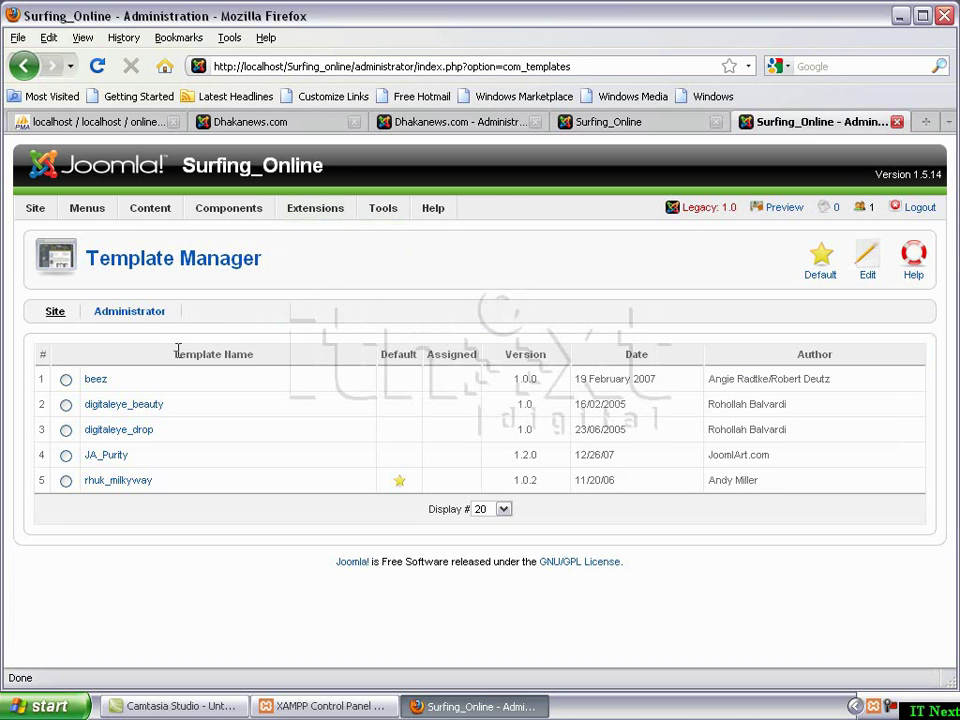
mouse_move(122, 437)
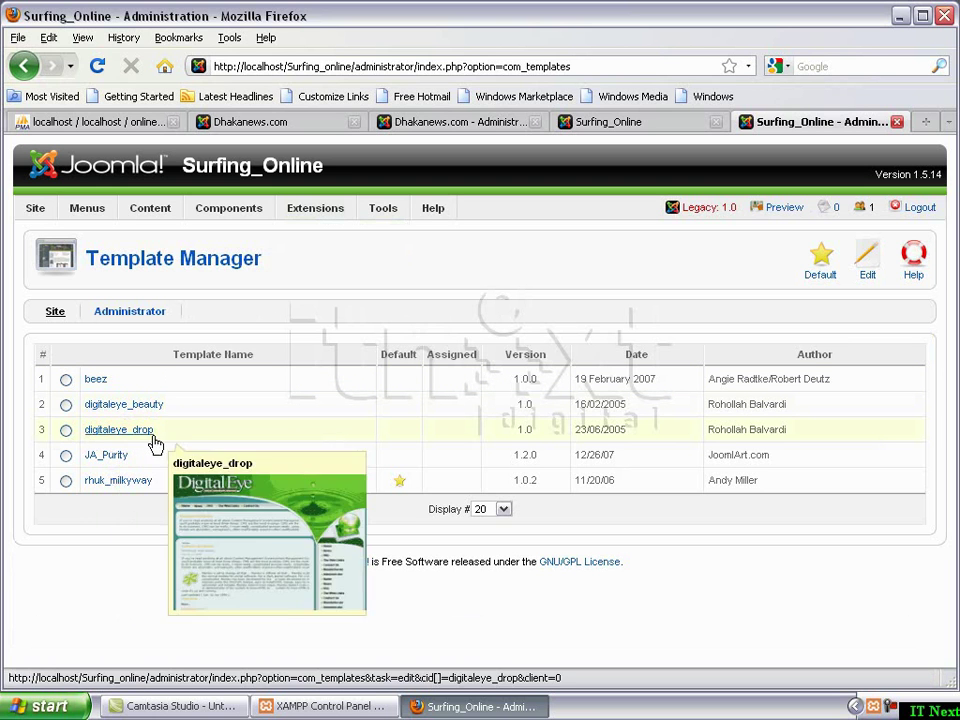
left_click(66, 431)
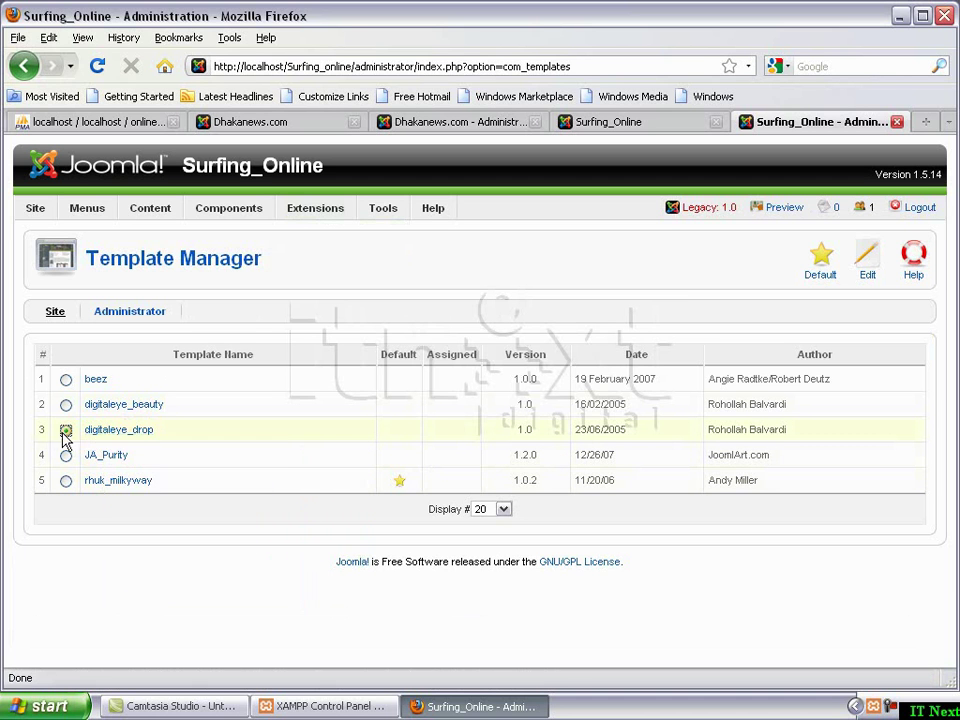
left_click(826, 258)
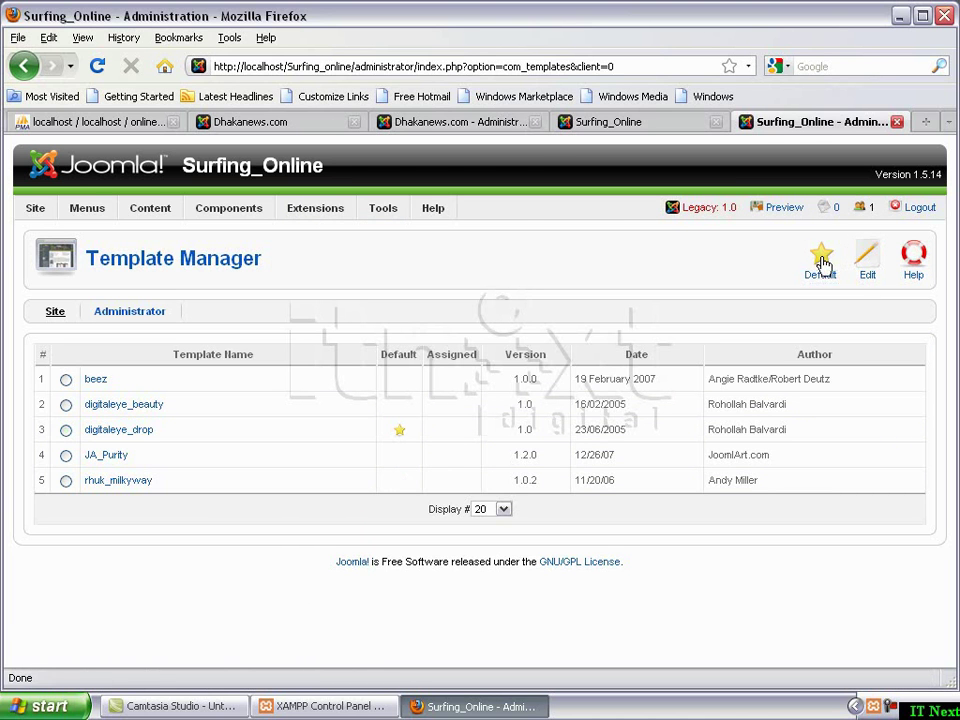
- Reload the Surfing_Online front page and examine the new template's layout from header to footer
left_click(600, 128)
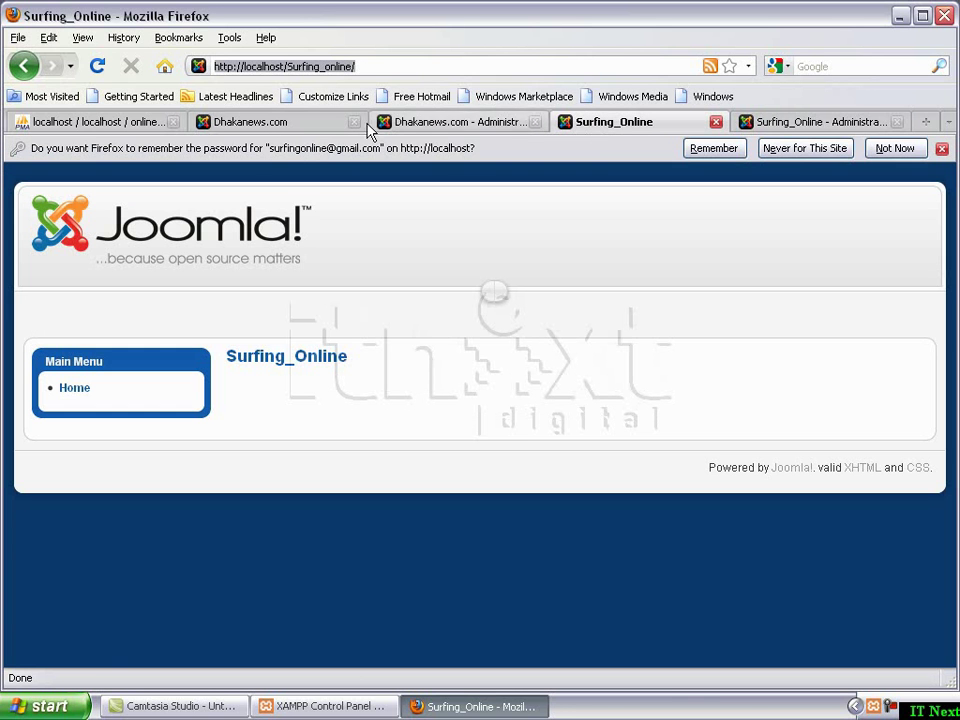
left_click(98, 67)
scroll(497, 289, "down", 4)
scroll(505, 287, "up", 4)
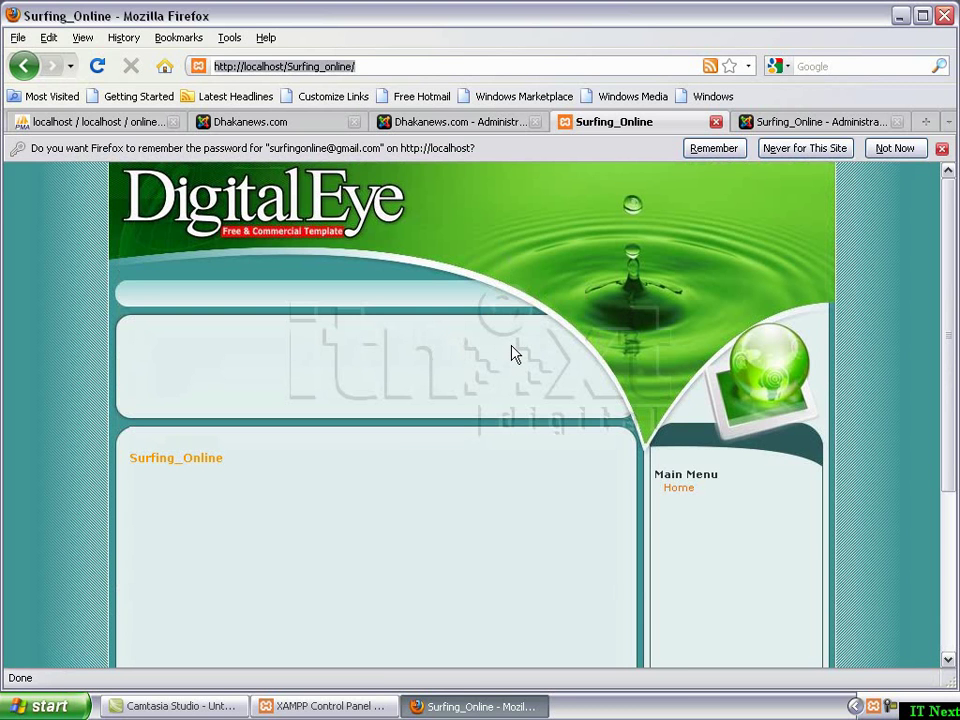
scroll(516, 365, "down", 4)
scroll(480, 360, "up", 4)
scroll(666, 315, "down", 4)
scroll(666, 332, "up", 4)
scroll(474, 414, "down", 4)
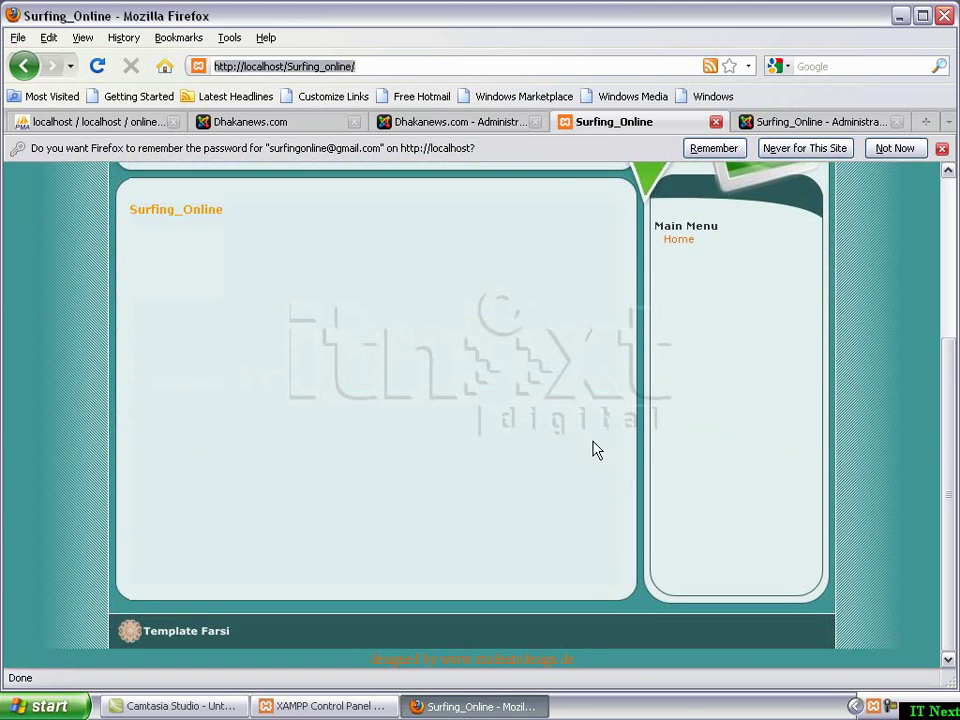
scroll(583, 440, "up", 4)
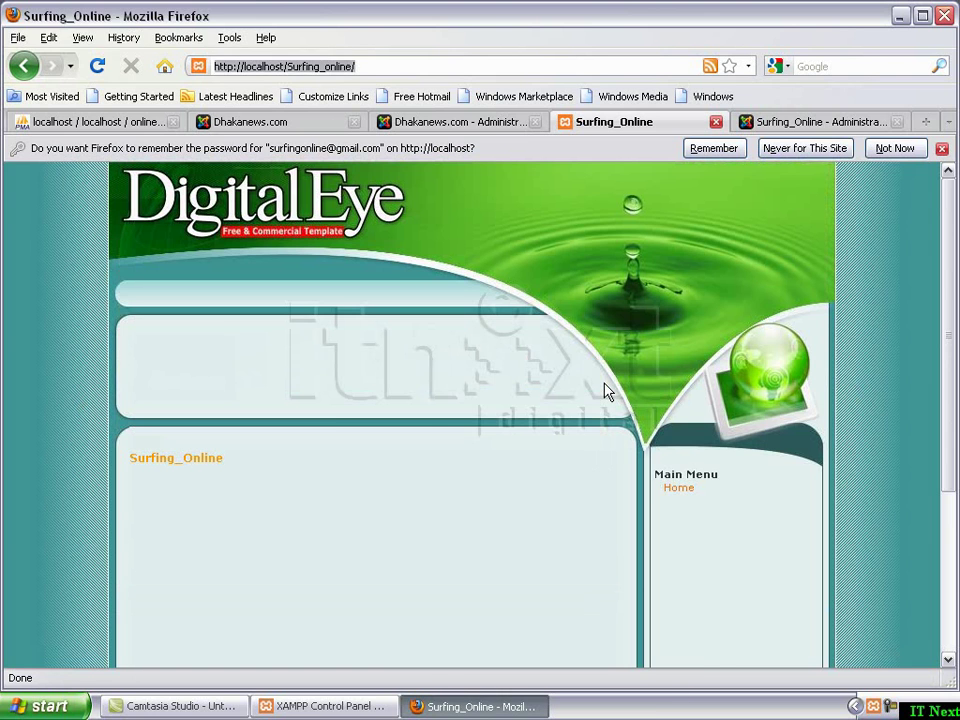
scroll(448, 294, "down", 2)
scroll(480, 300, "up", 2)
- Open the digitaleye_drop template from the Template Manager in the administration site and bring up its HTML source for editing
left_click(778, 126)
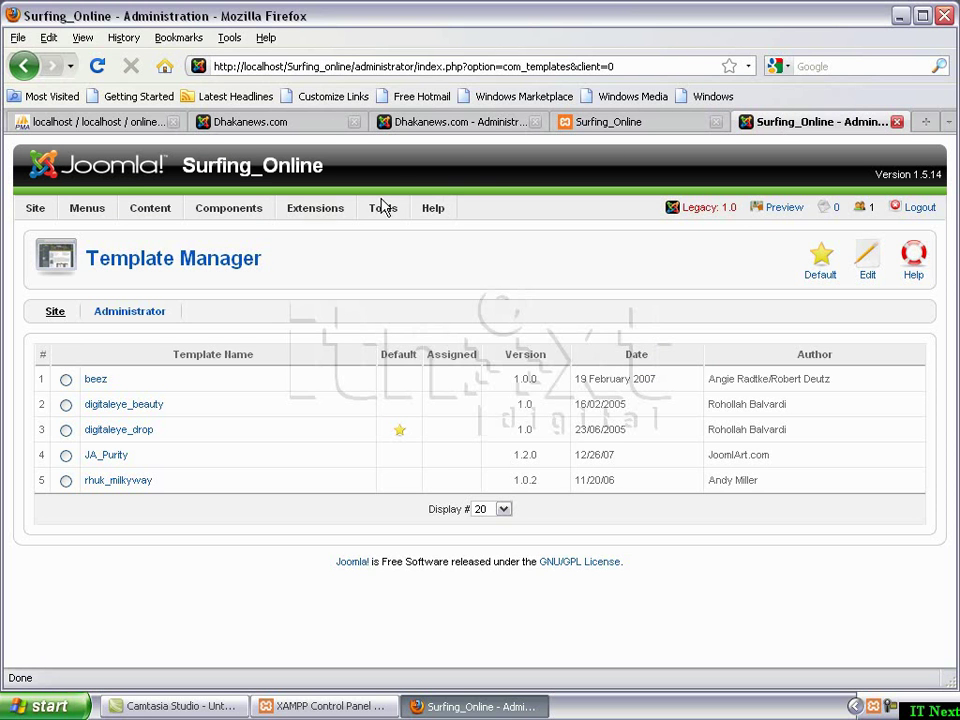
mouse_move(267, 238)
mouse_move(324, 221)
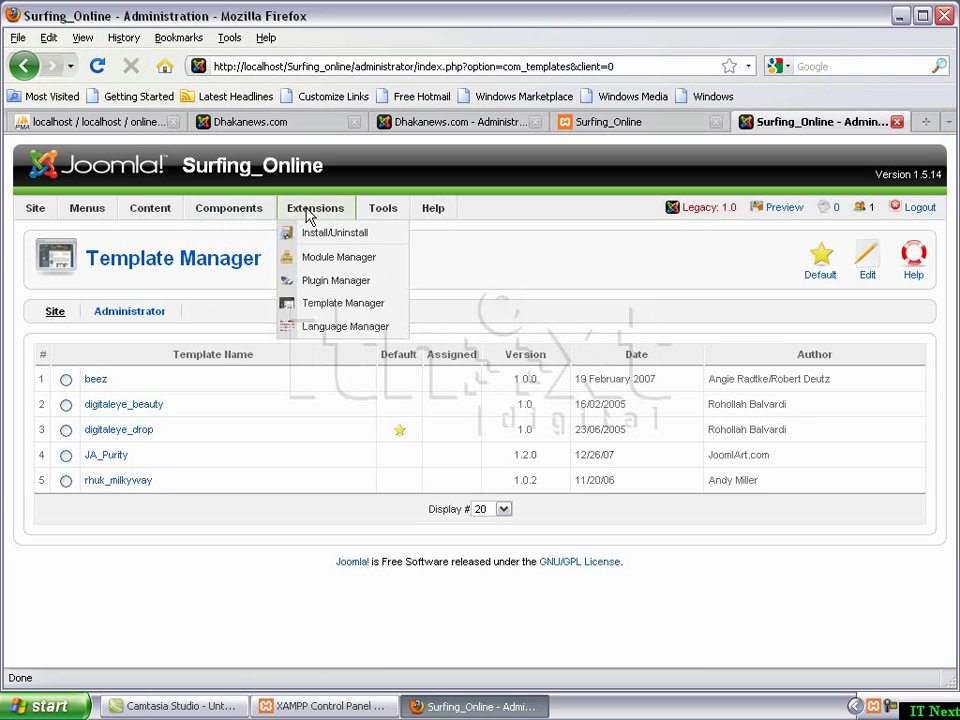
left_click(342, 312)
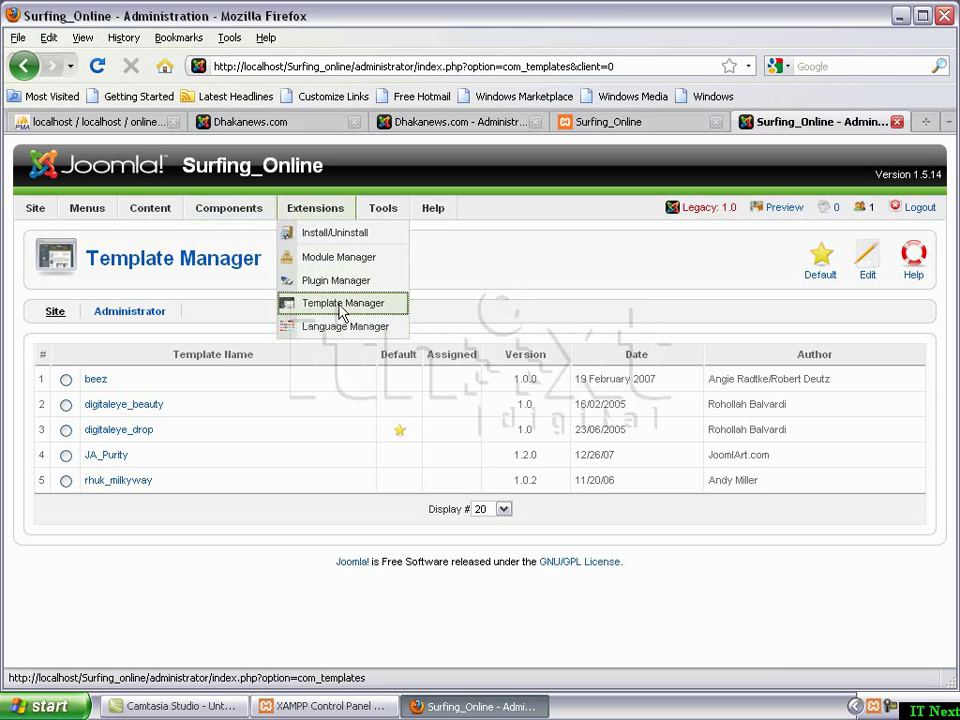
mouse_move(106, 437)
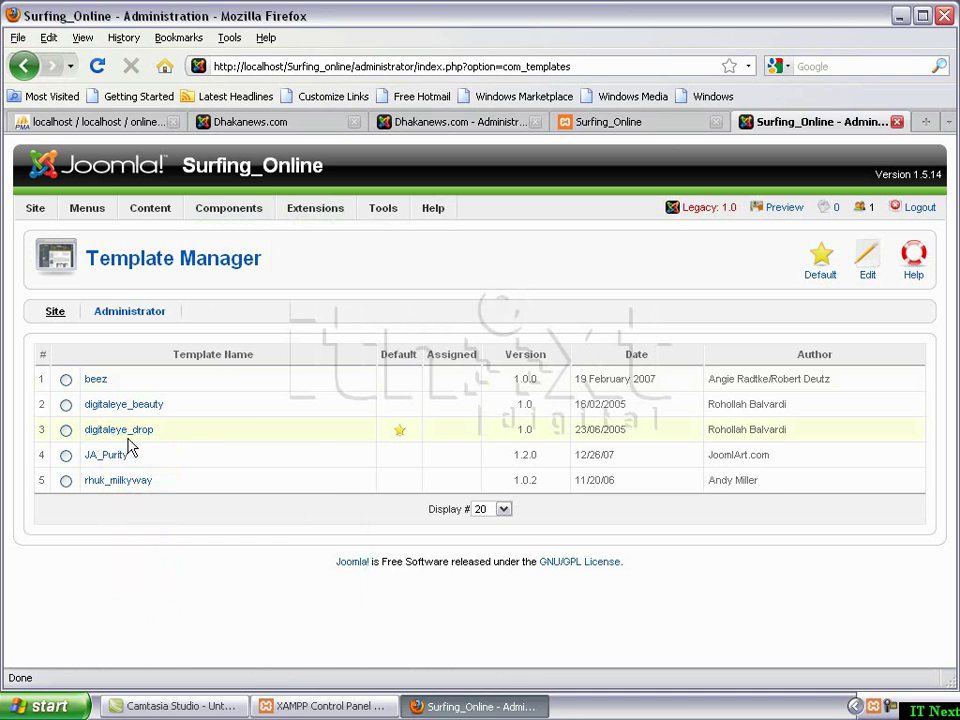
left_click(65, 431)
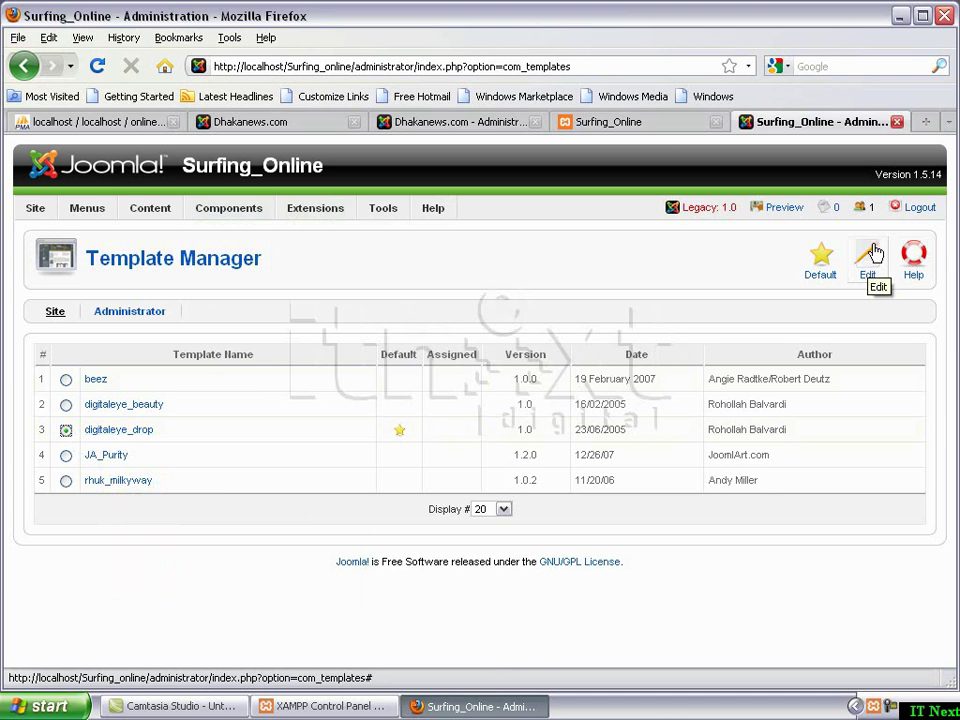
left_click(138, 438)
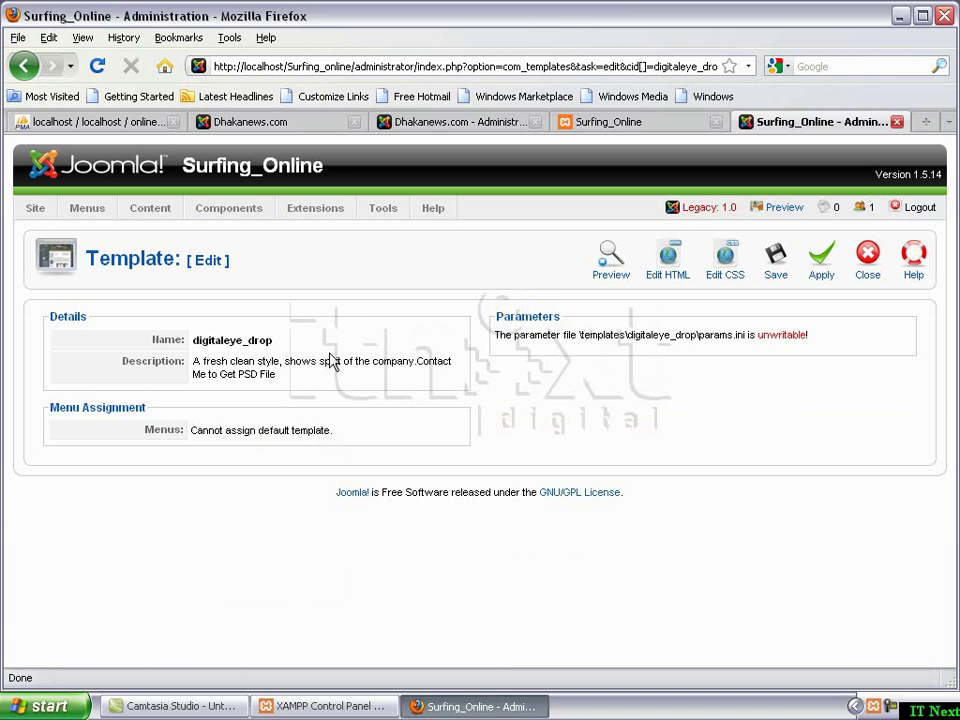
left_click(667, 262)
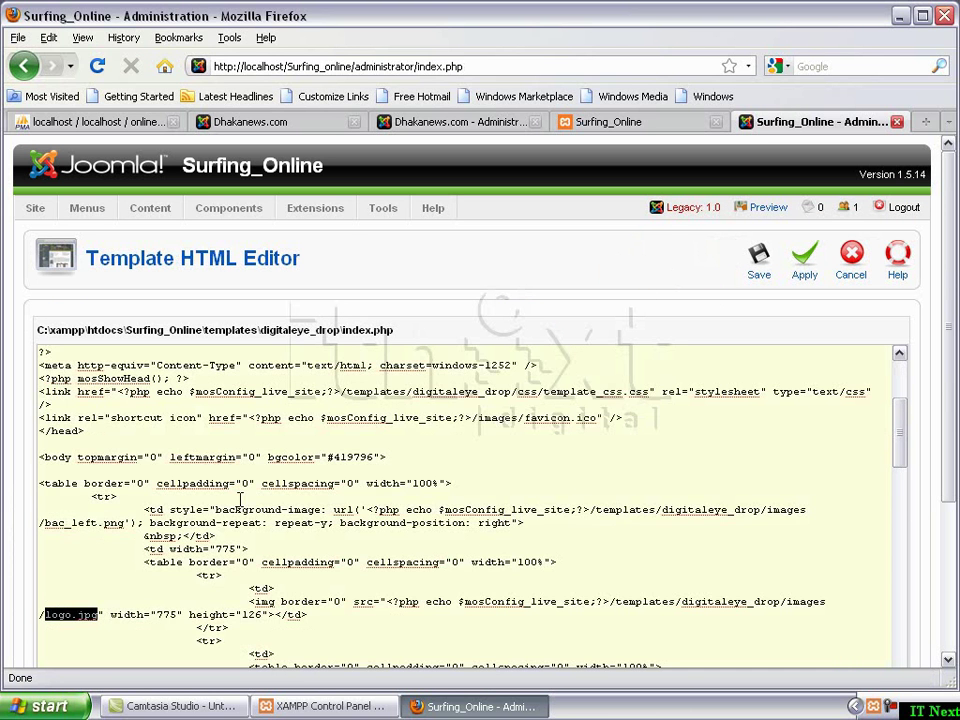
- Change the header image file name in the template's index.php source from logo.jpg to logoimage.jpg and save the source
scroll(150, 405, "down", 6)
scroll(152, 397, "up", 1)
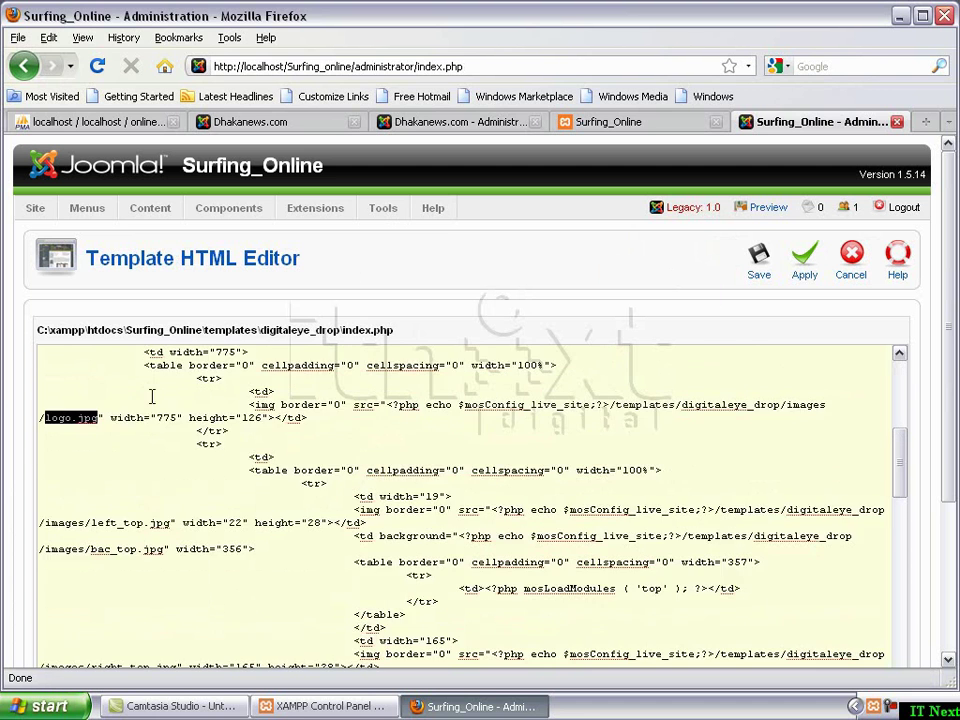
scroll(112, 428, "up", 1)
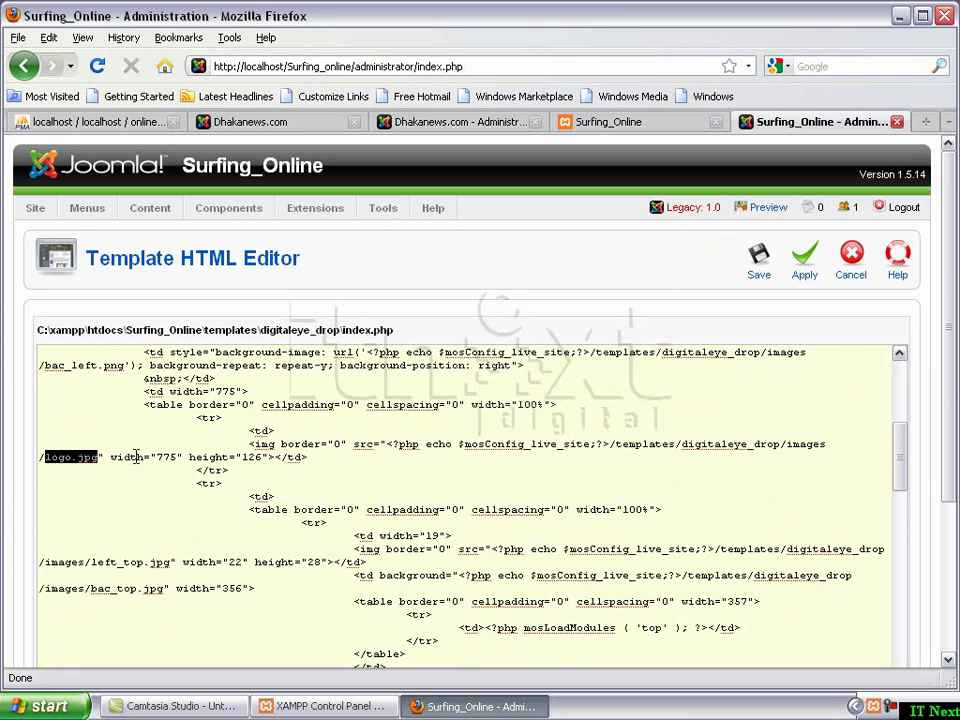
key("Left")
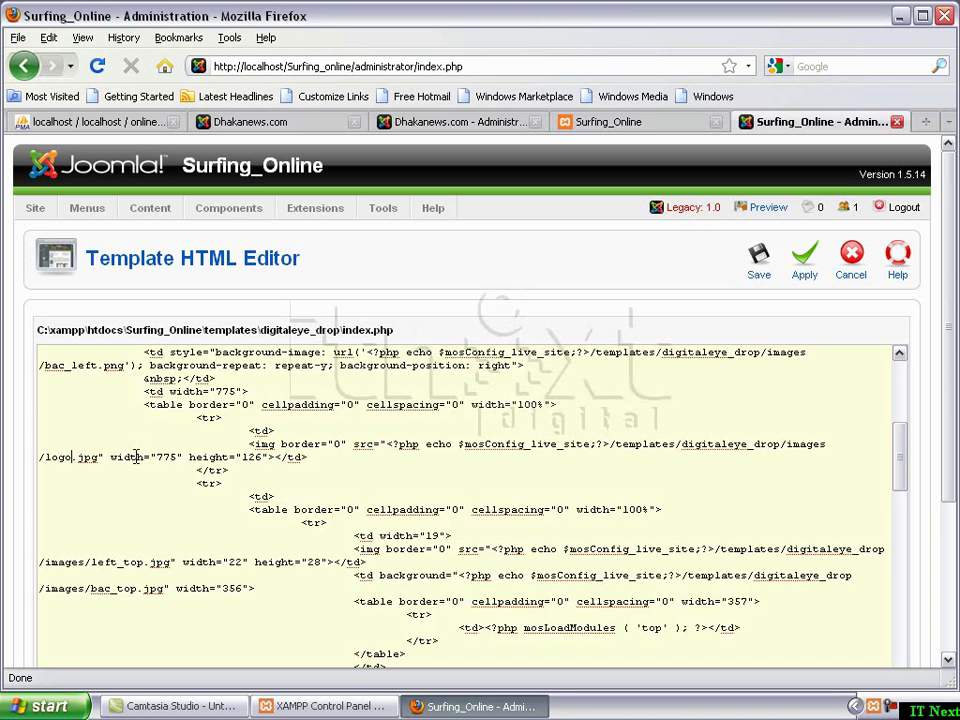
type("im")
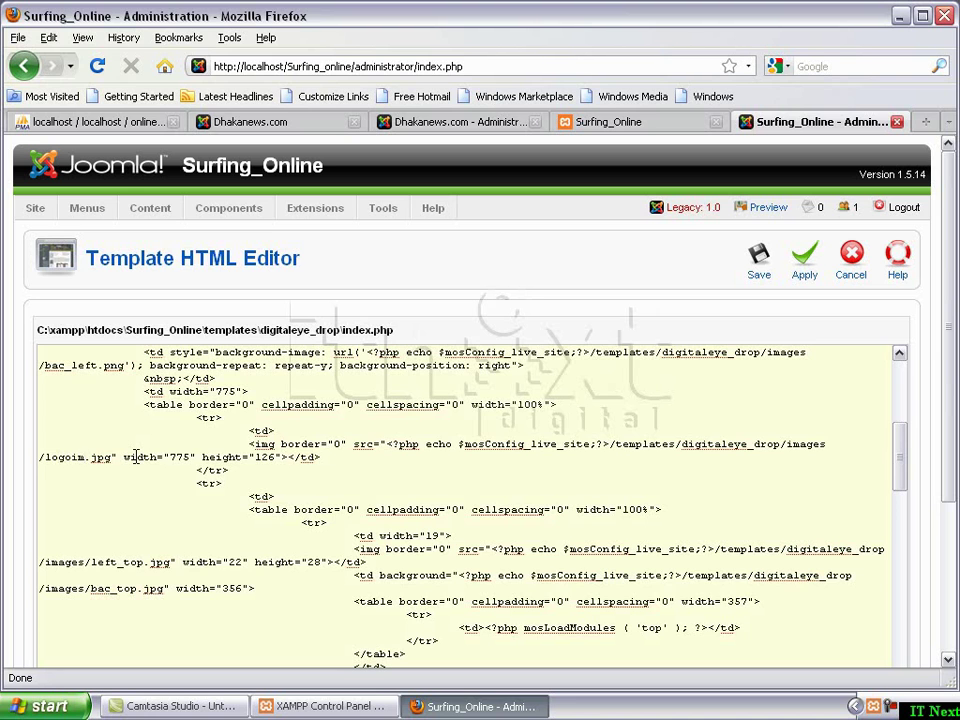
type("age")
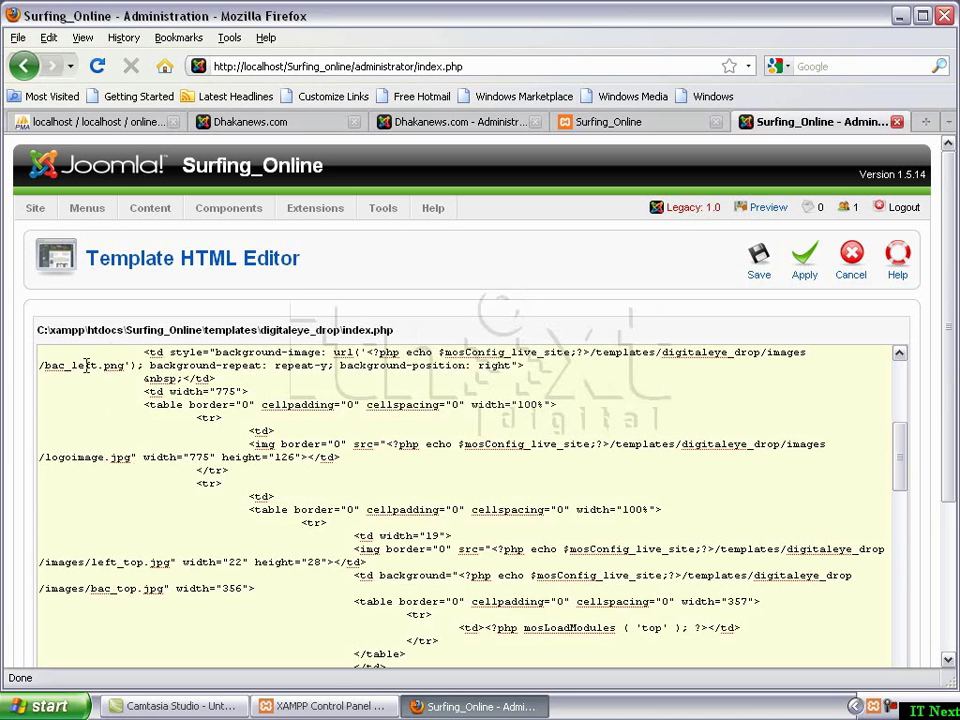
left_click(756, 258)
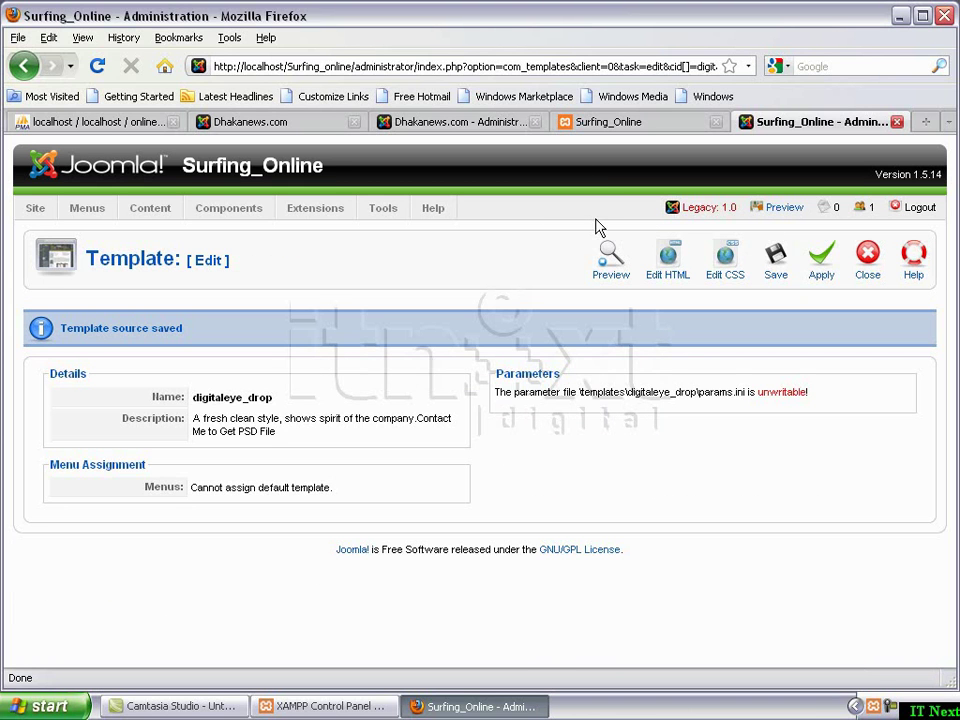
- Minimise the browser and copy the logoimage.jpg file from the desktop
left_click(899, 16)
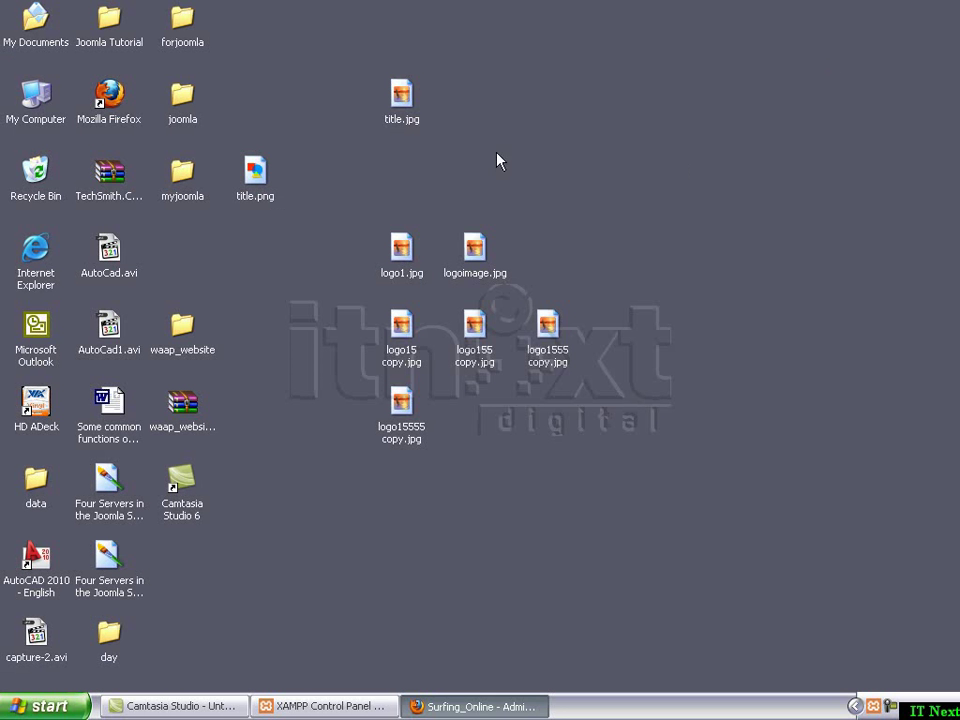
right_click(474, 257)
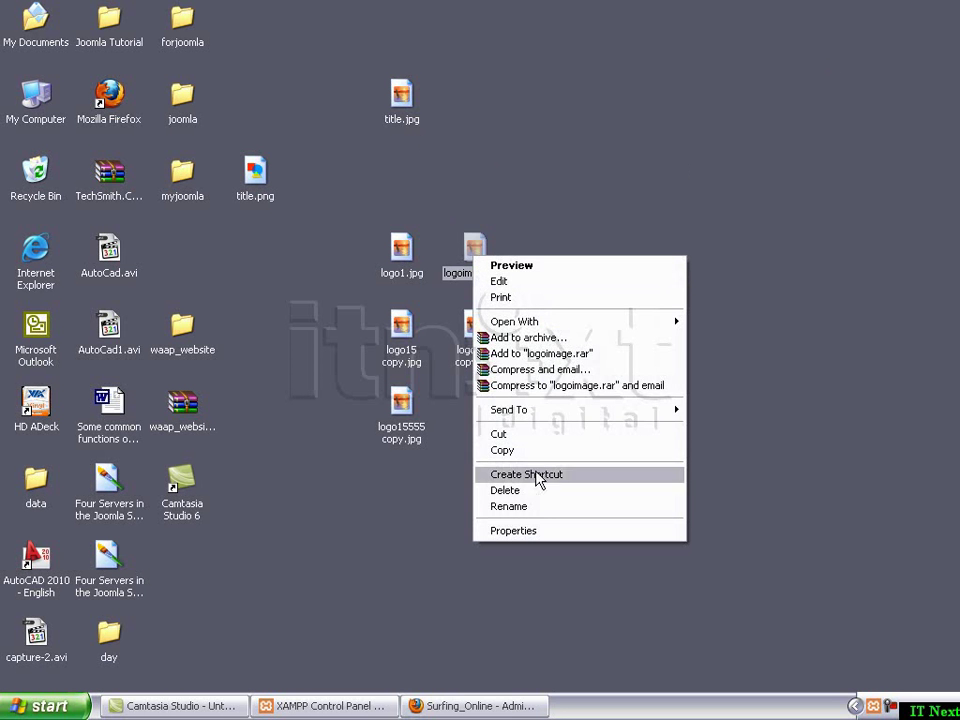
left_click(523, 452)
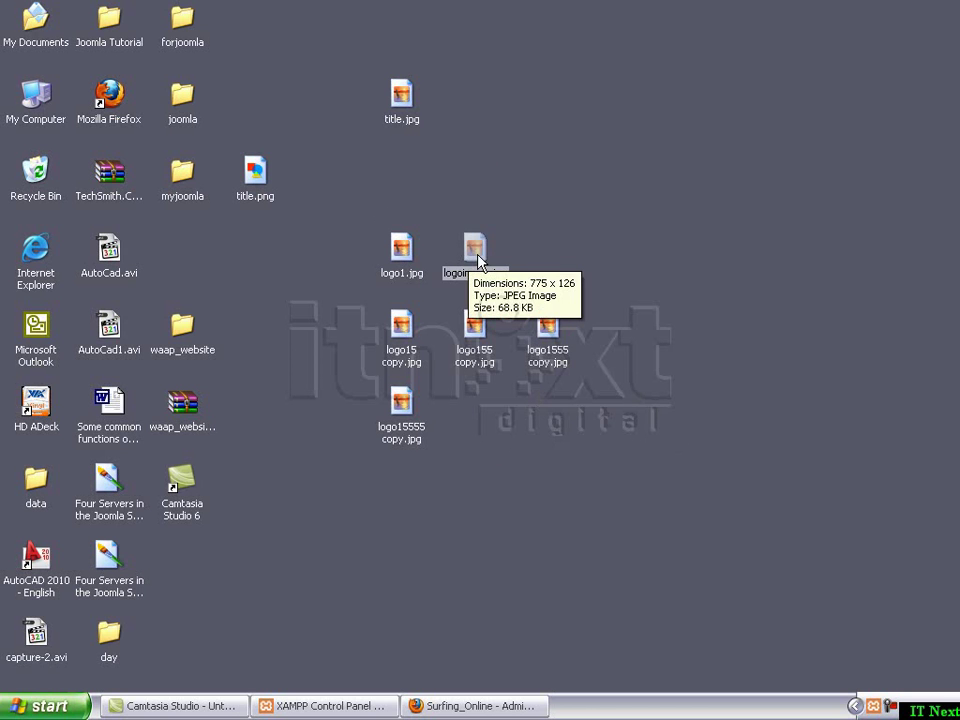
- Switch to Windows Explorer and open the folder C:\xampp\htdocs
right_click(46, 90)
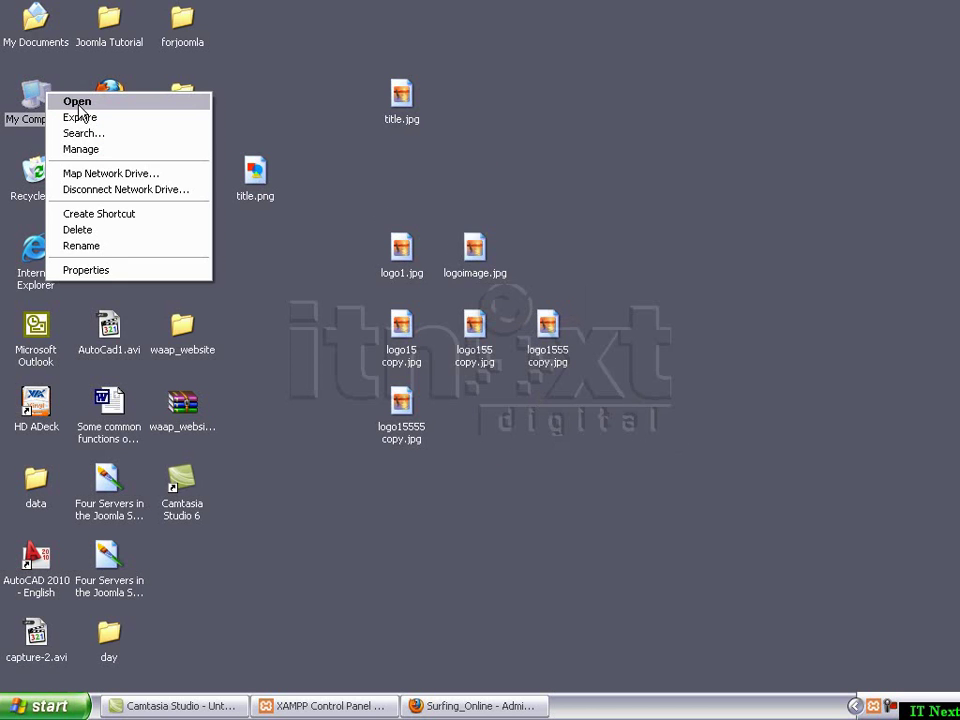
left_click(80, 104)
right_click(304, 252)
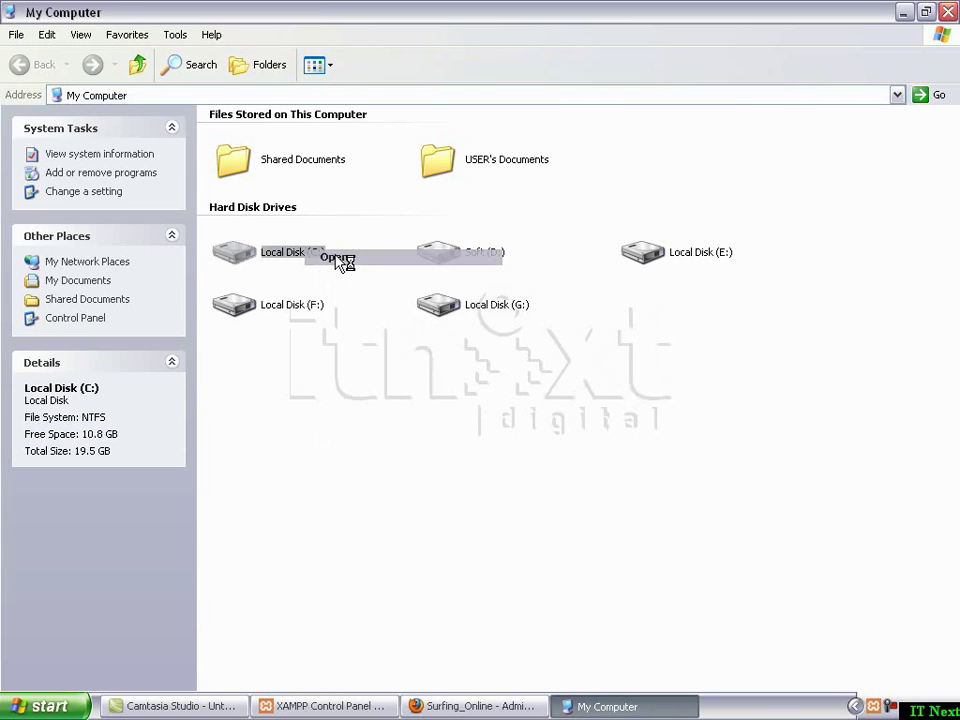
left_click(336, 262)
right_click(643, 198)
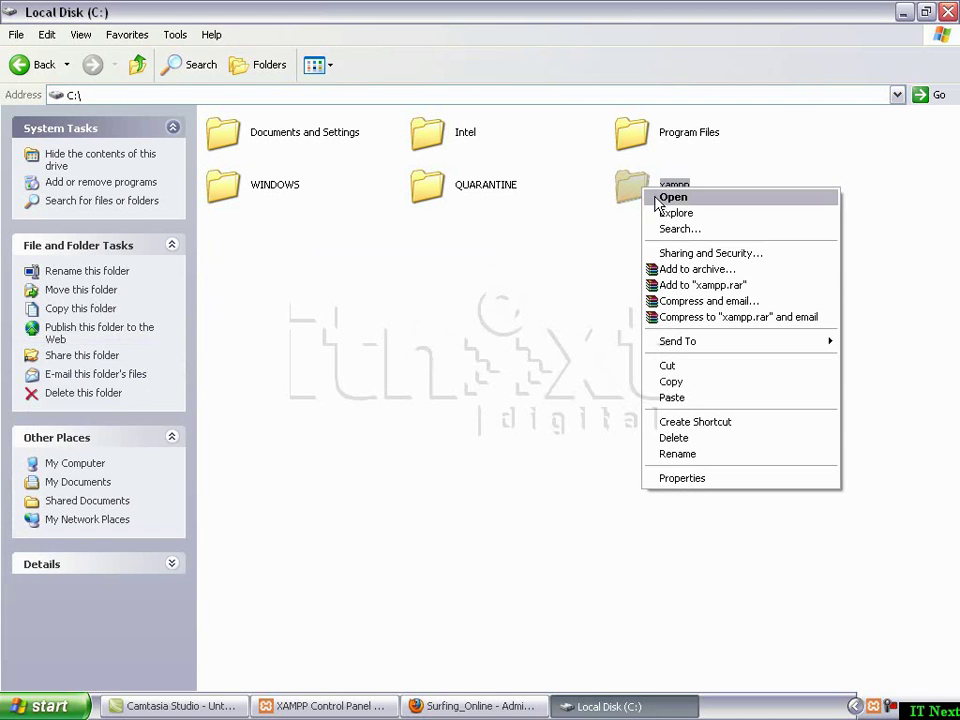
left_click(657, 199)
right_click(662, 188)
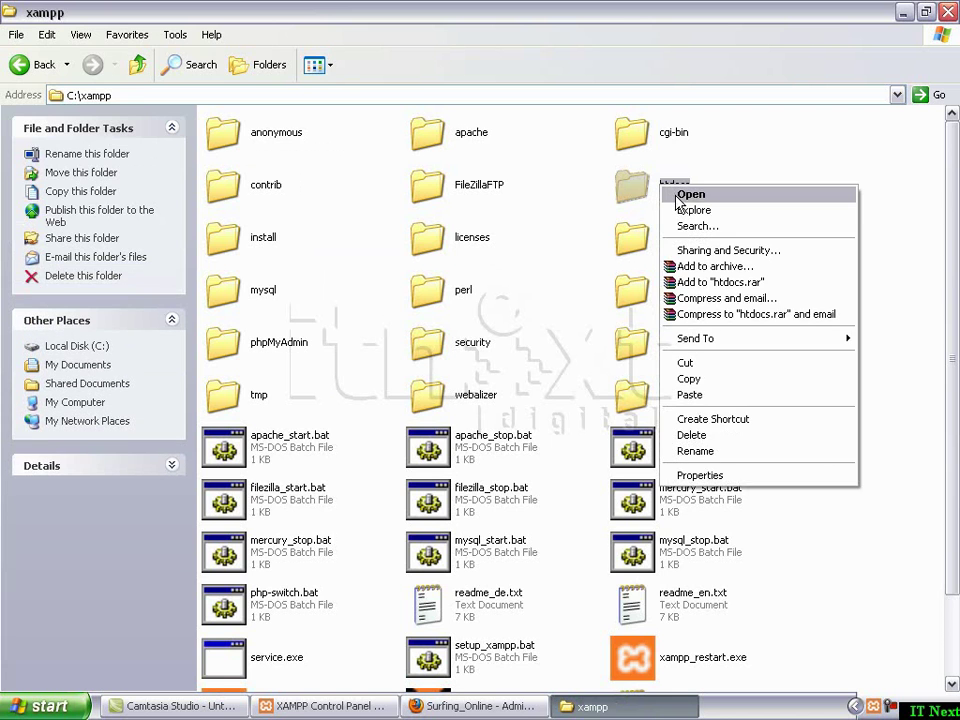
left_click(678, 197)
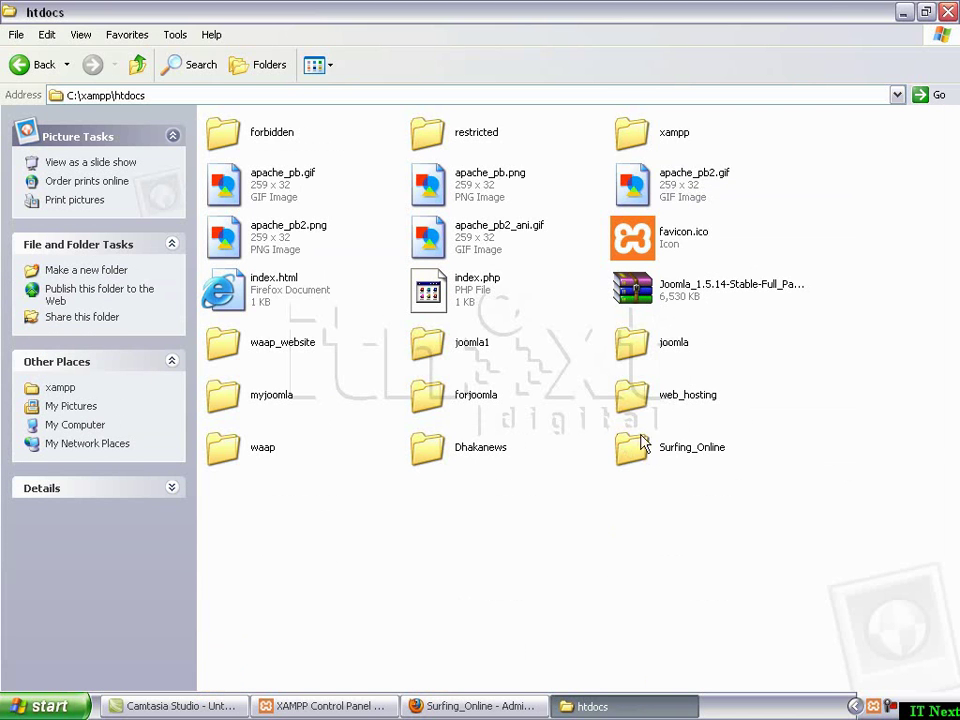
- Open the digitaleye_drop template's images folder inside Surfing_Online\templates
right_click(667, 458)
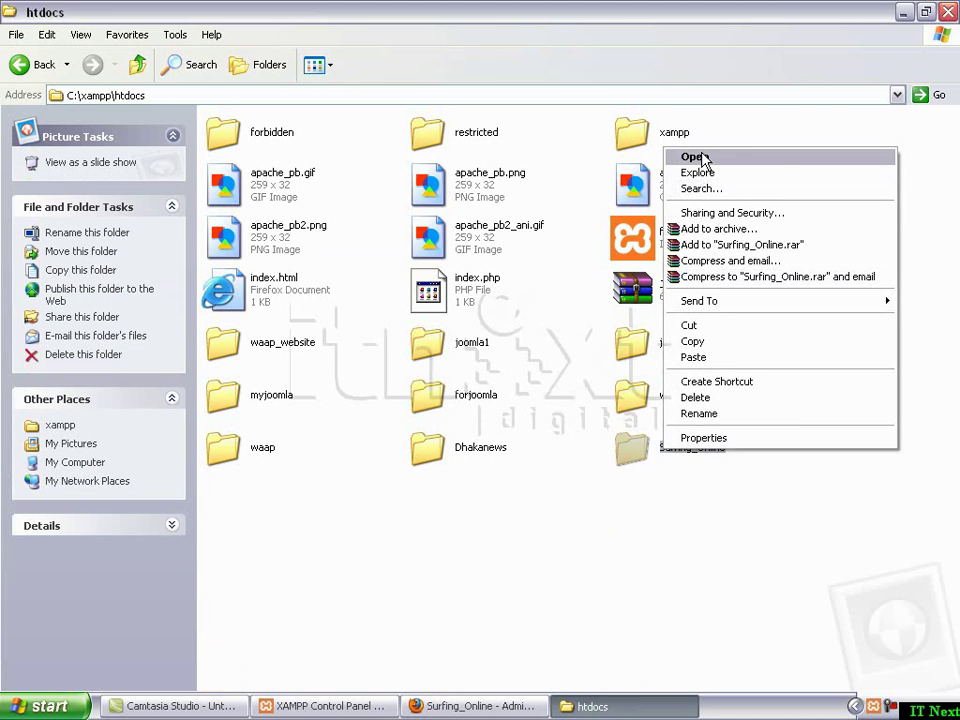
left_click(702, 157)
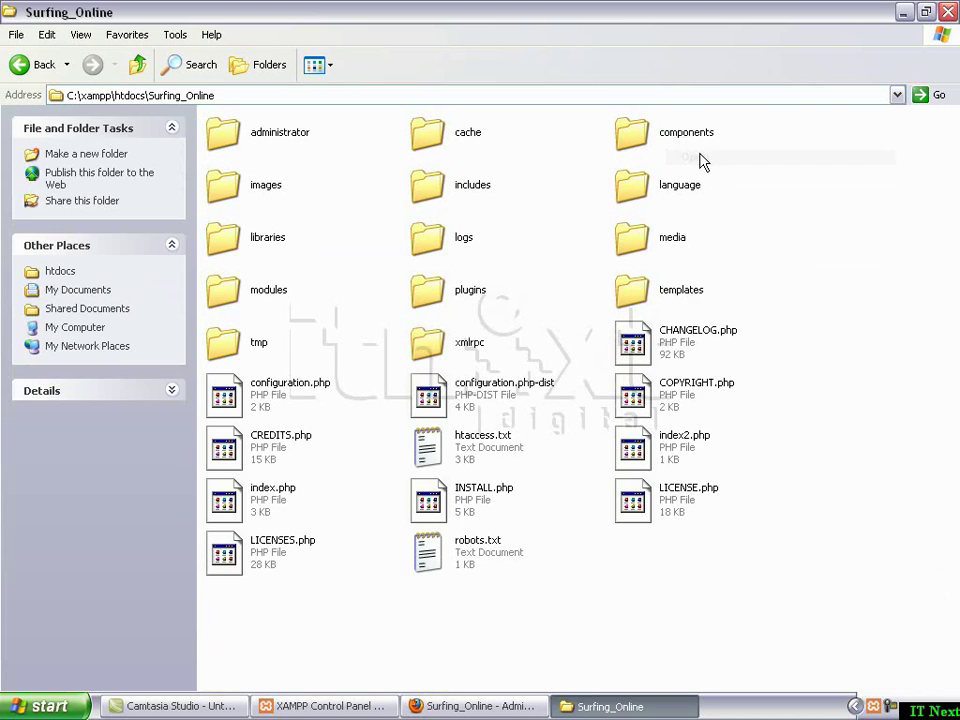
right_click(674, 292)
left_click(700, 294)
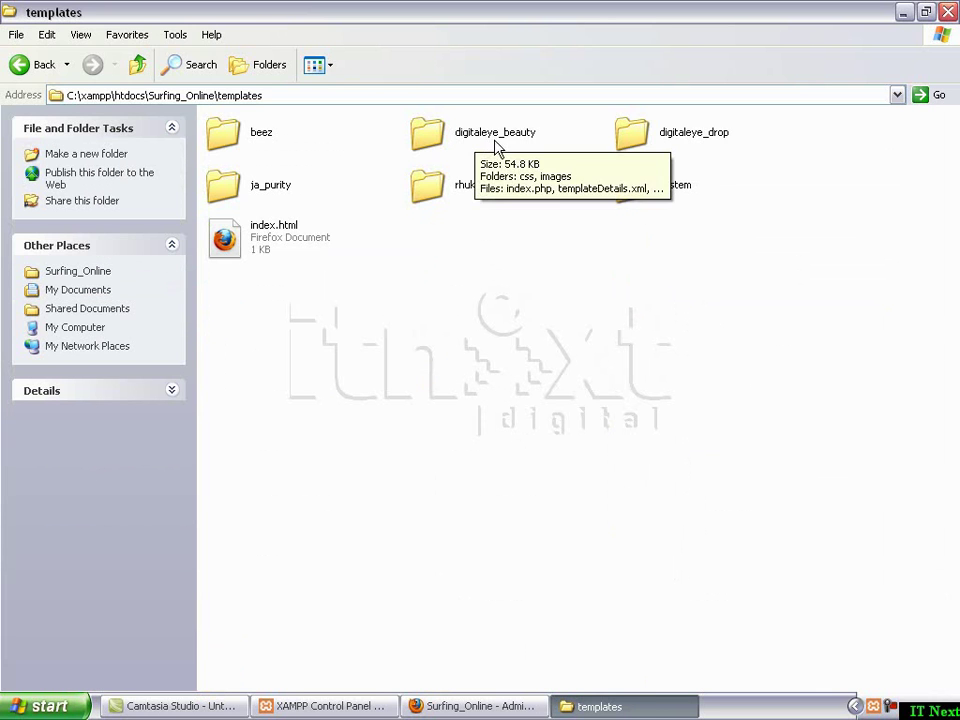
right_click(696, 143)
left_click(710, 144)
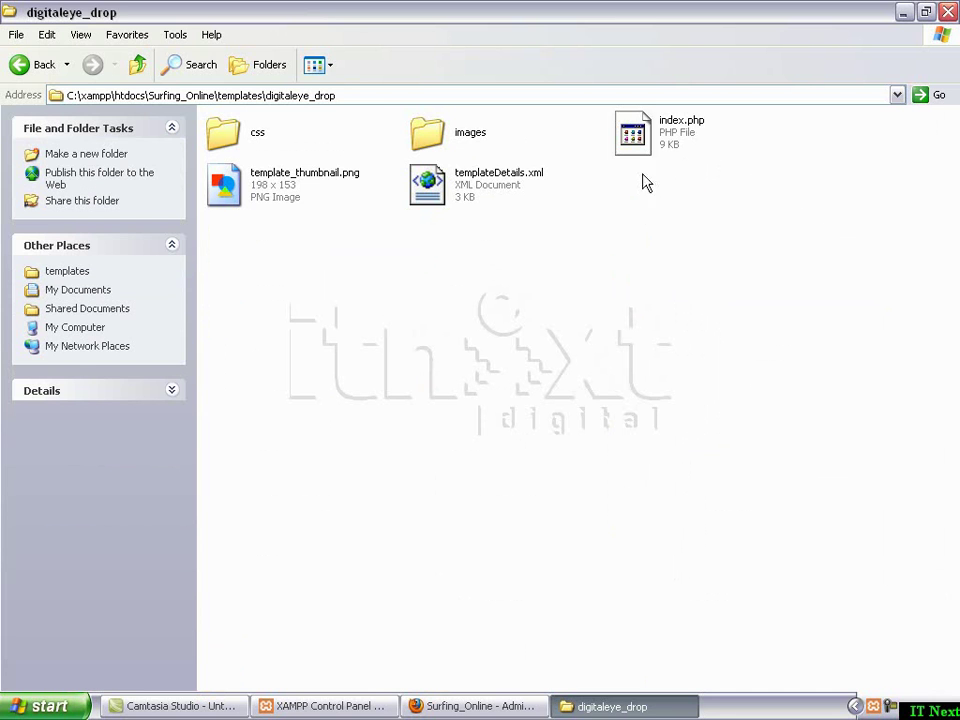
right_click(458, 143)
left_click(487, 148)
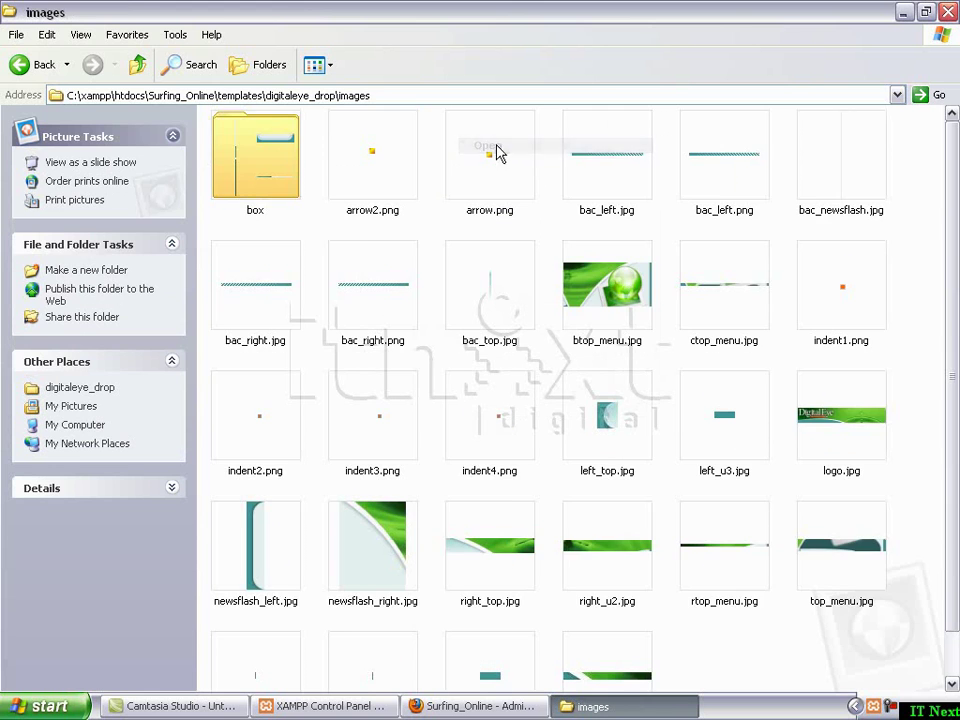
- Paste the copied logoimage.jpg into the digitaleye_drop images folder
scroll(395, 232, "down", 2)
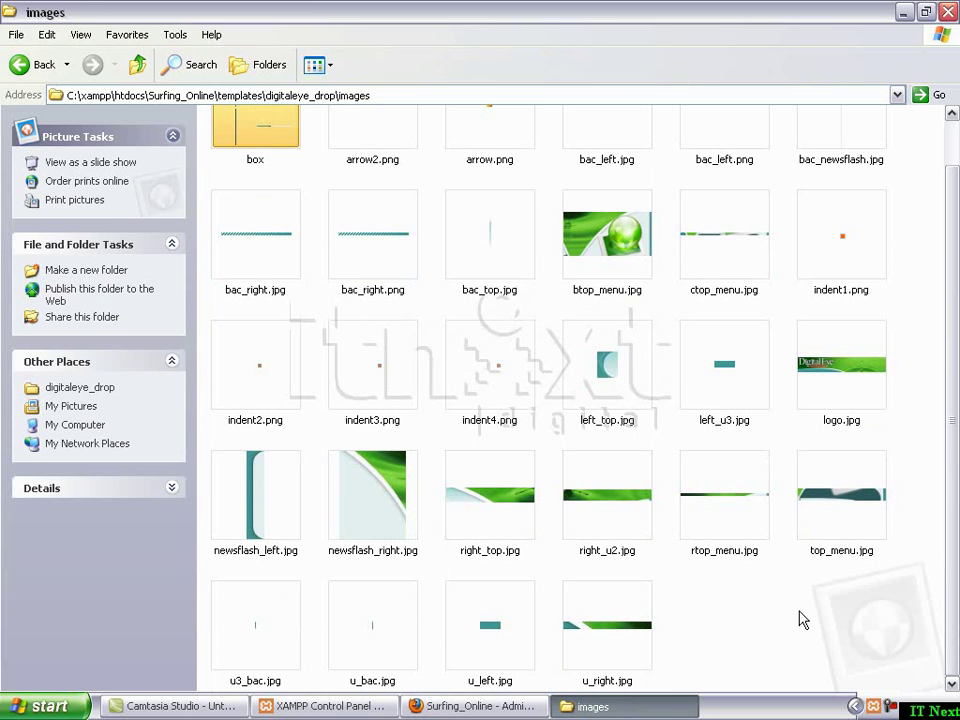
right_click(716, 601)
left_click(758, 505)
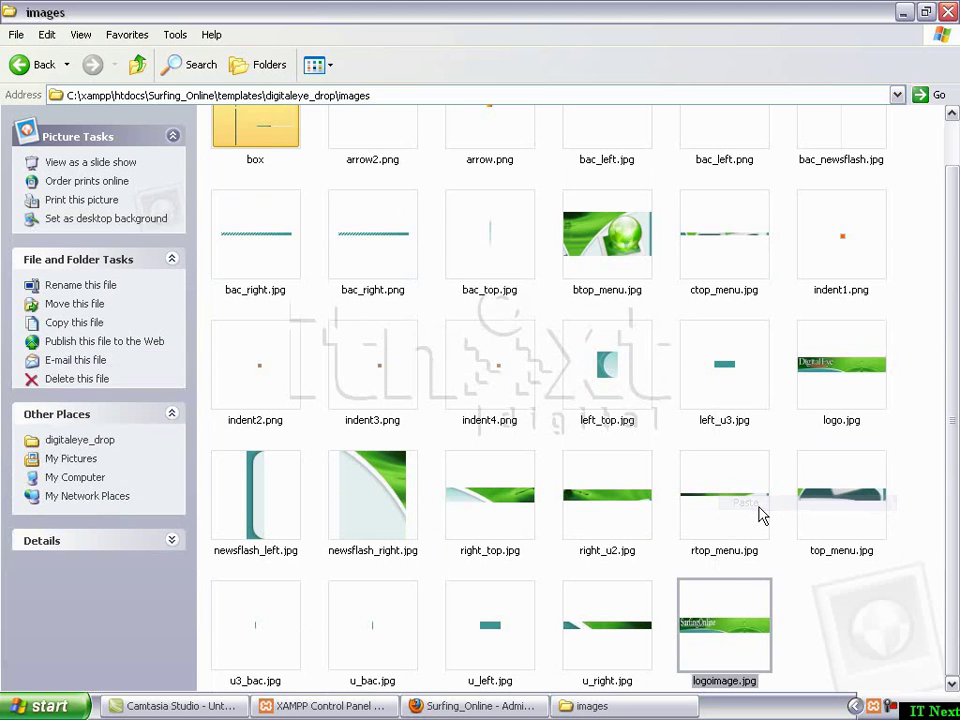
left_click(808, 621)
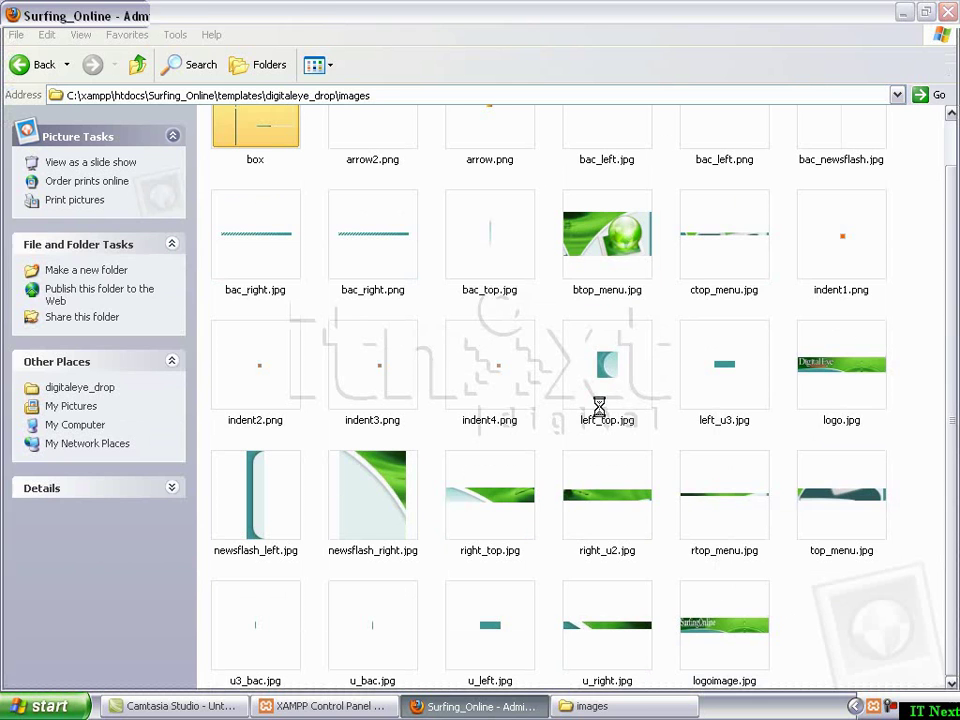
- Switch to Firefox, reload the Surfing_Online front page to check the header logo, and return to the template's administration page
left_click(496, 708)
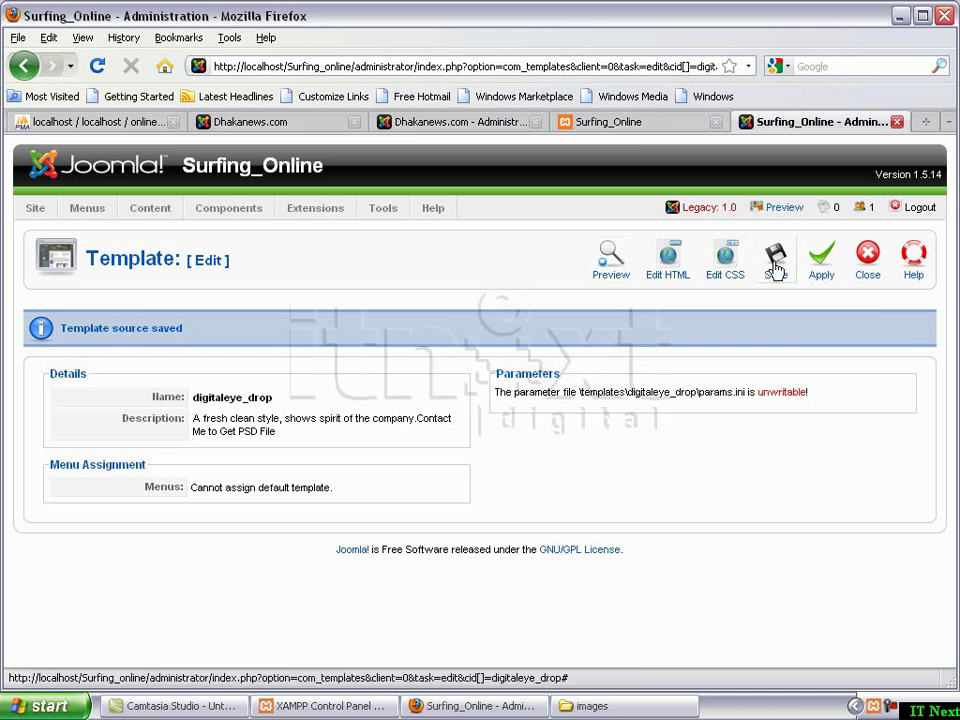
left_click(608, 122)
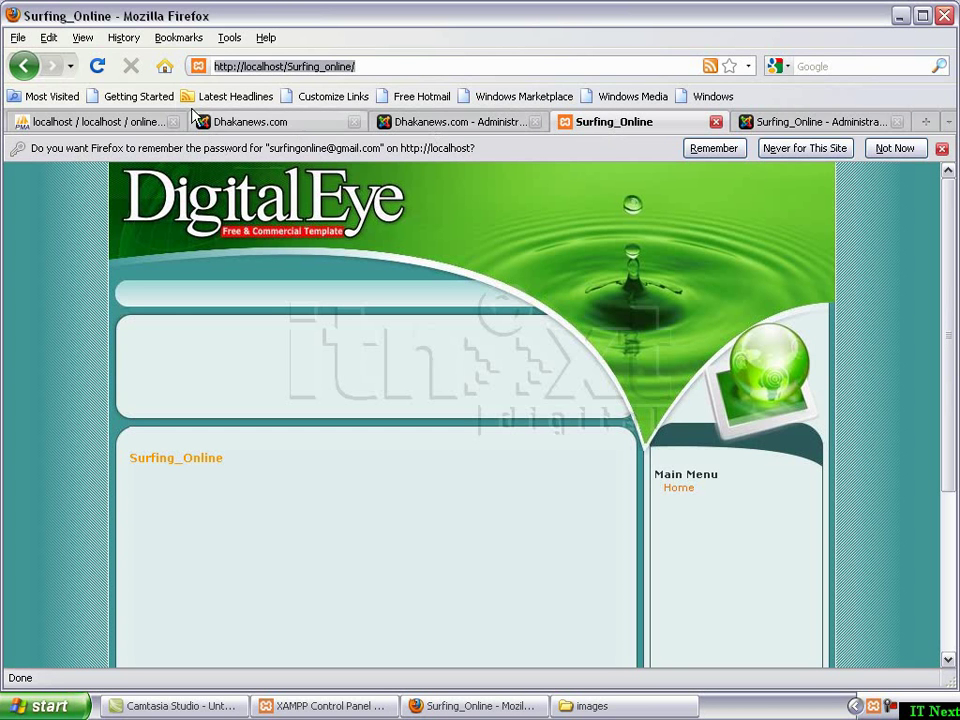
left_click(103, 64)
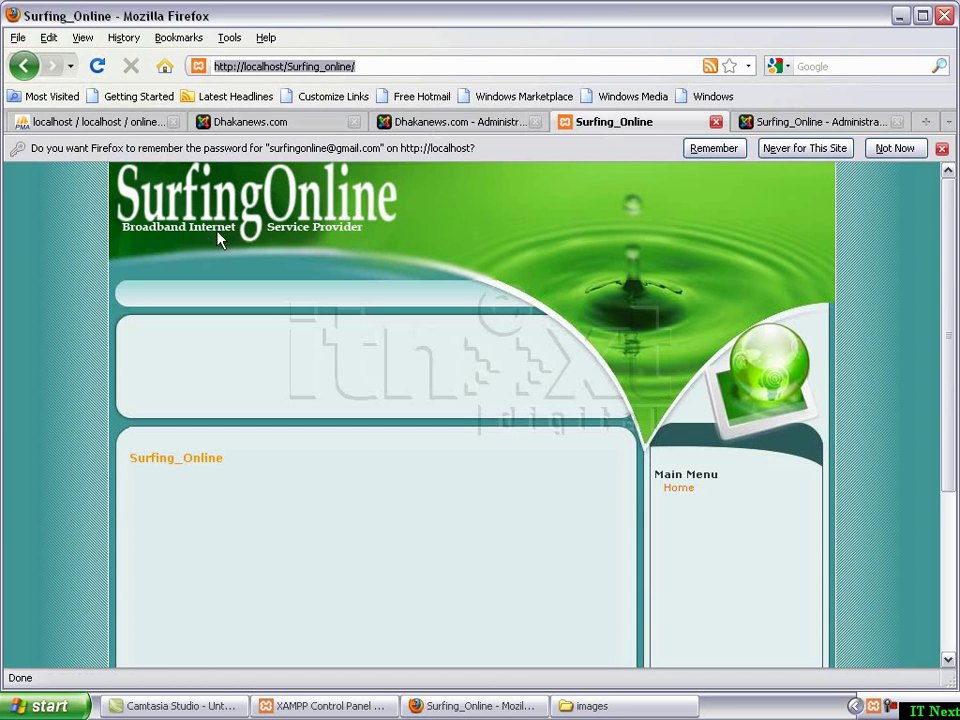
left_click(367, 232)
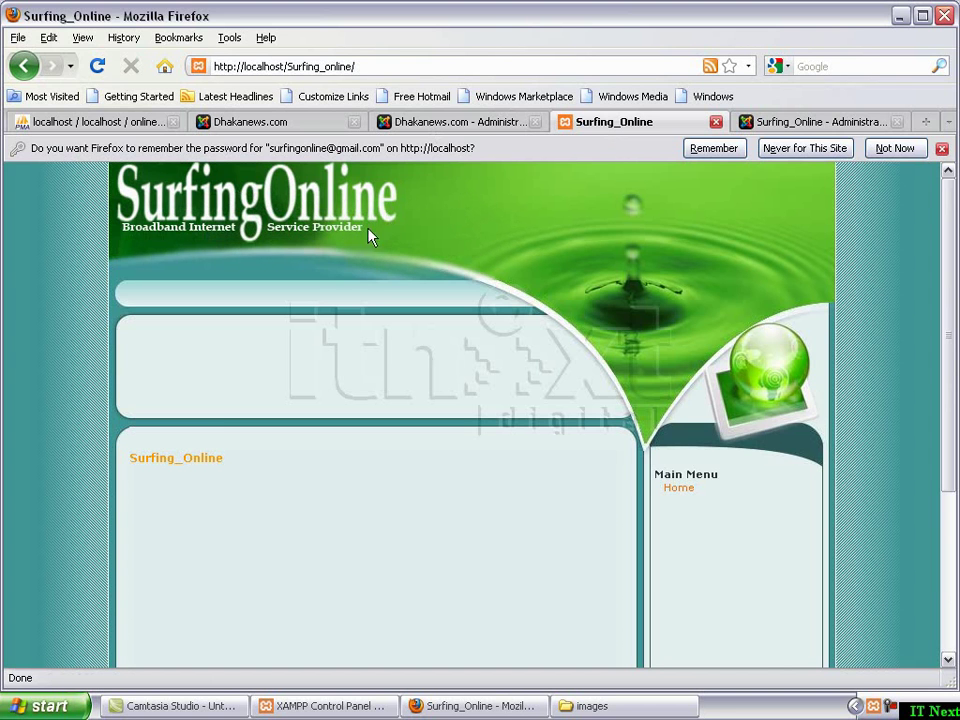
scroll(339, 302, "down", 1)
scroll(352, 300, "up", 1)
left_click(785, 121)
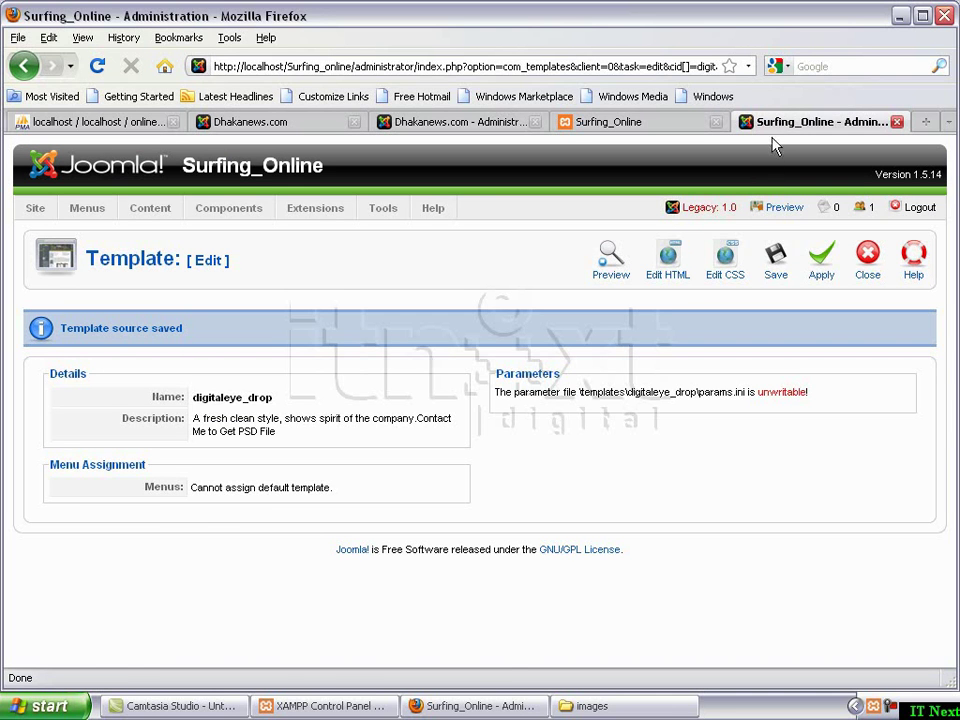